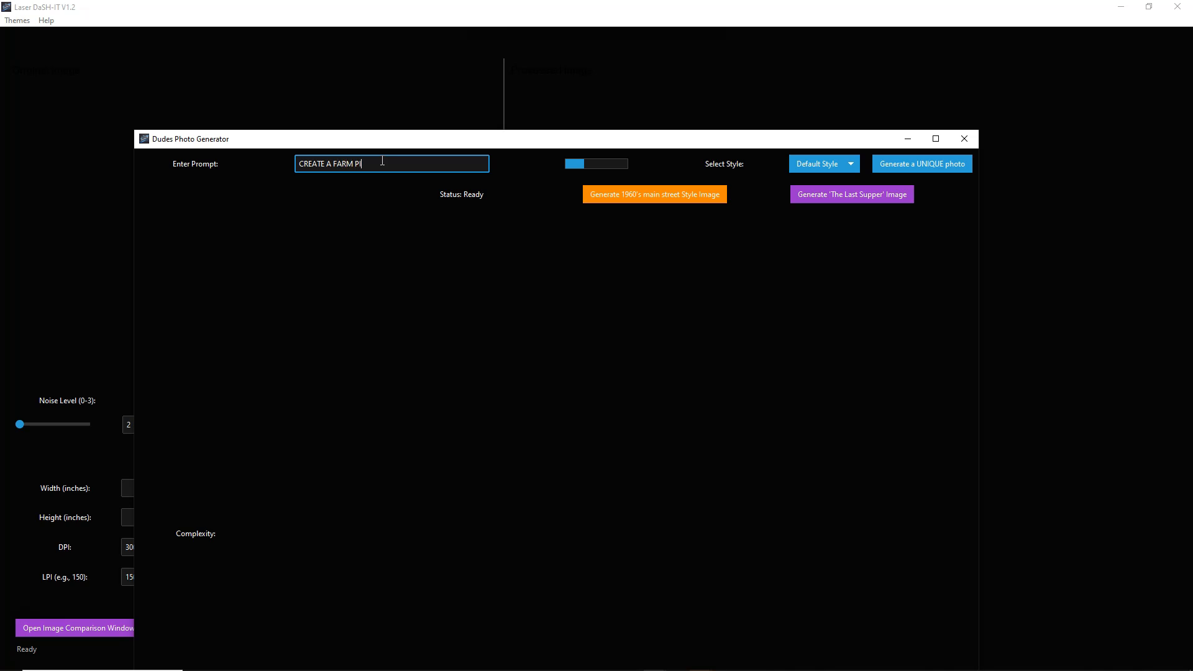
# Step: Complete the prompt as "CREATE A FARM PIG, PHOTOREALISTIC FOR A COLORING BOOK, NO BACKGROUND OR EXTRA ELEMENTS" and generate a unique photo
pyautogui.write('PIG, PHOTOREALISTIC FOR A COLORING BOOK, NO')
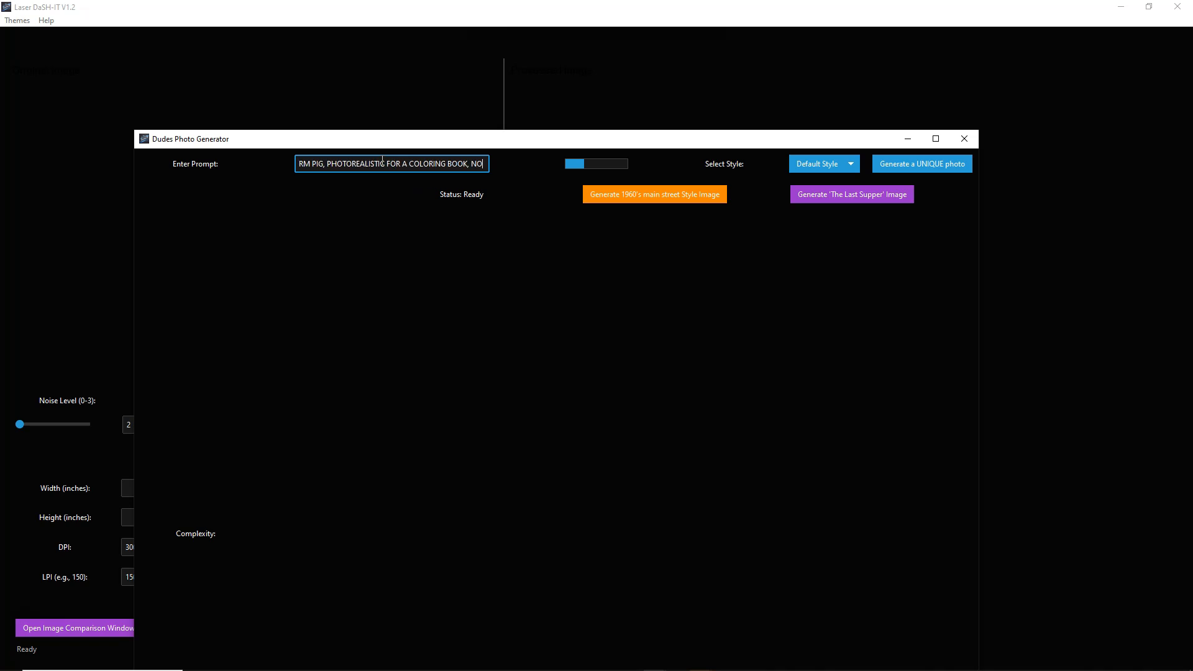
pyautogui.write(' BACKG')
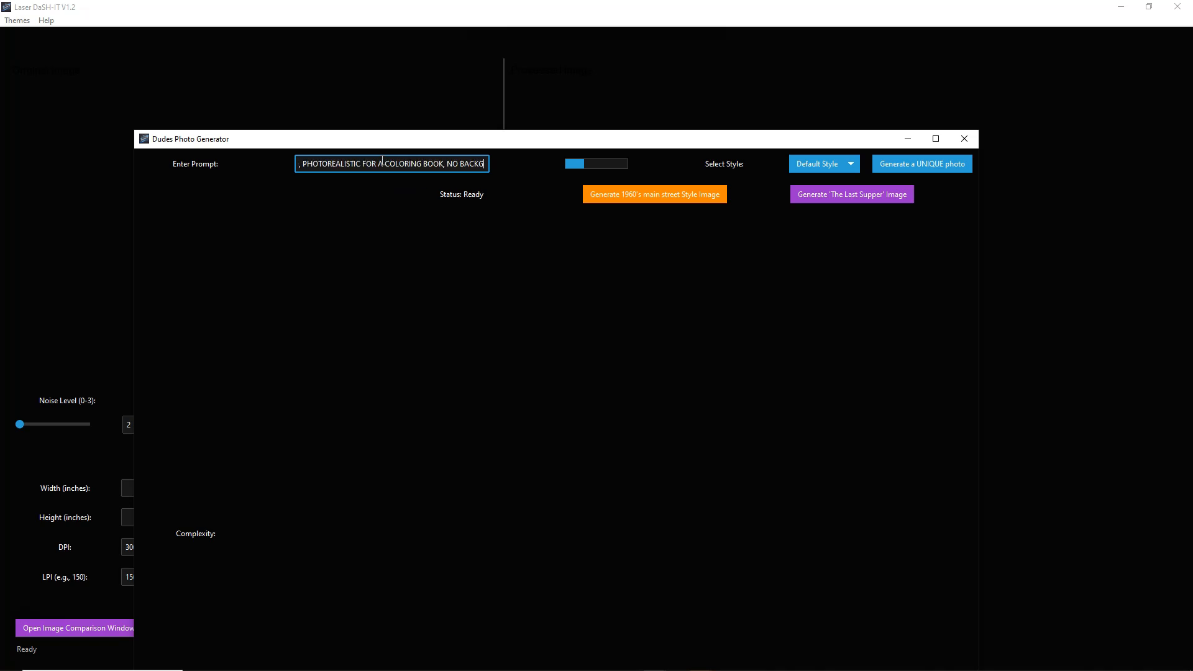
pyautogui.write('ROUND OR EXTRA ELEMENTS')
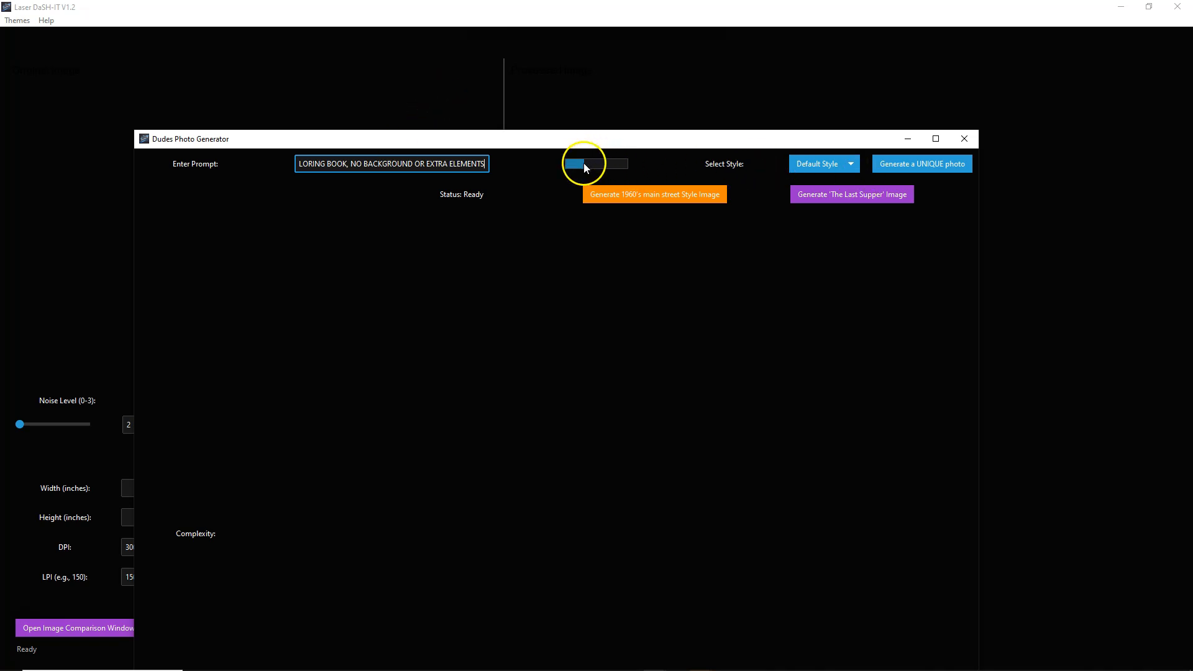
pyautogui.moveTo(634, 167); pyautogui.dragTo(636, 166)
pyautogui.click(898, 162)
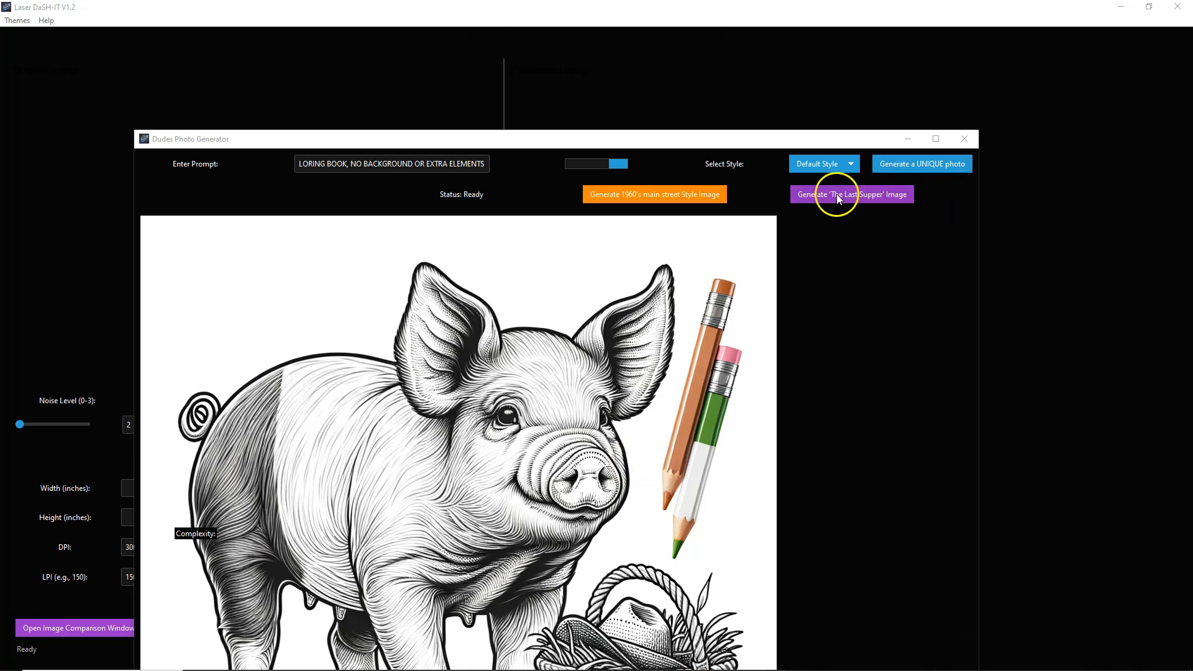
# Step: Choose Style 3, reword the prompt to "COLORING BOOK WITH NO BACKGROUND OR EXTRA ELEMENTS", and generate the pig photo again
pyautogui.click(818, 165)
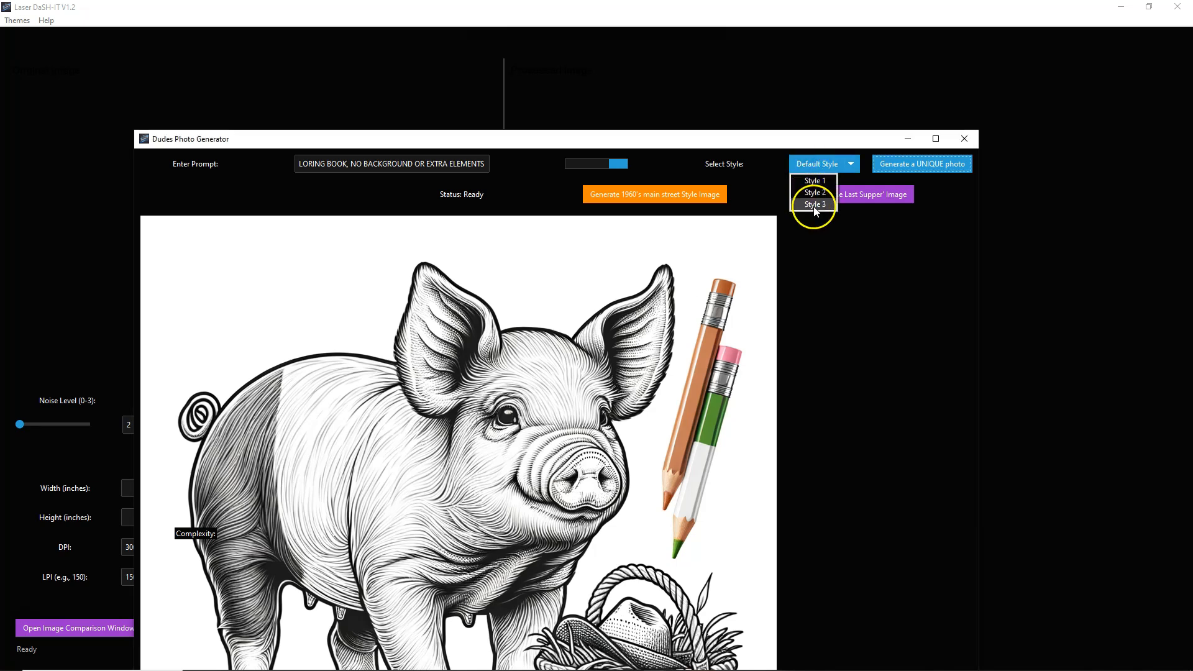
pyautogui.click(814, 205)
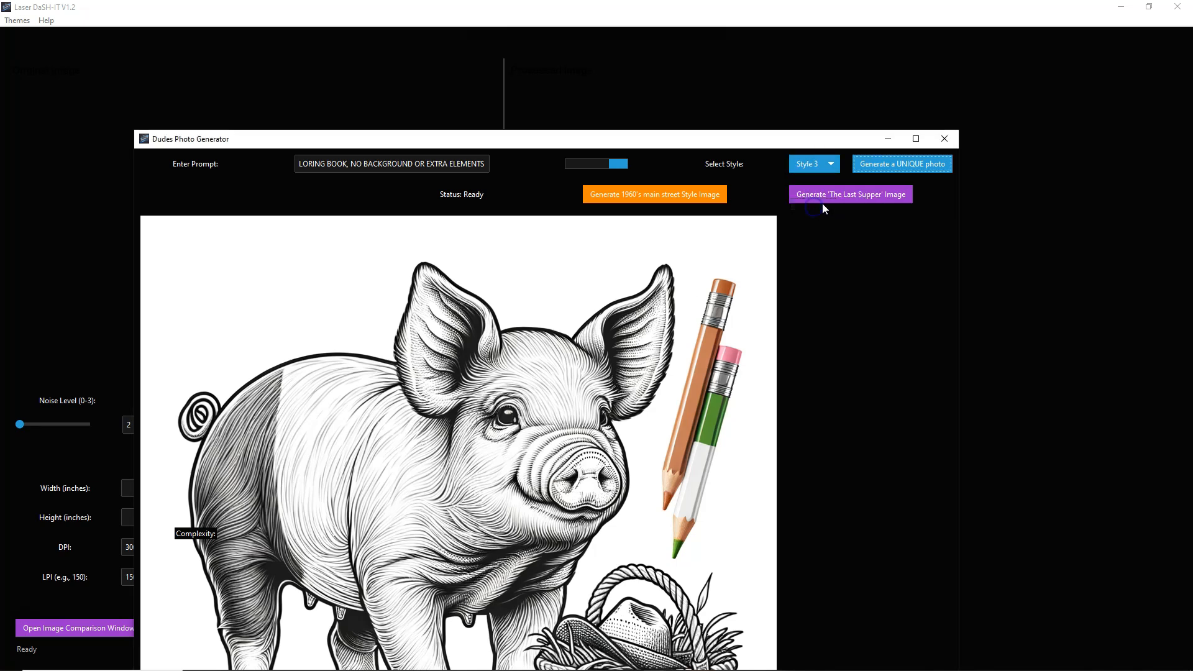
pyautogui.click(351, 163)
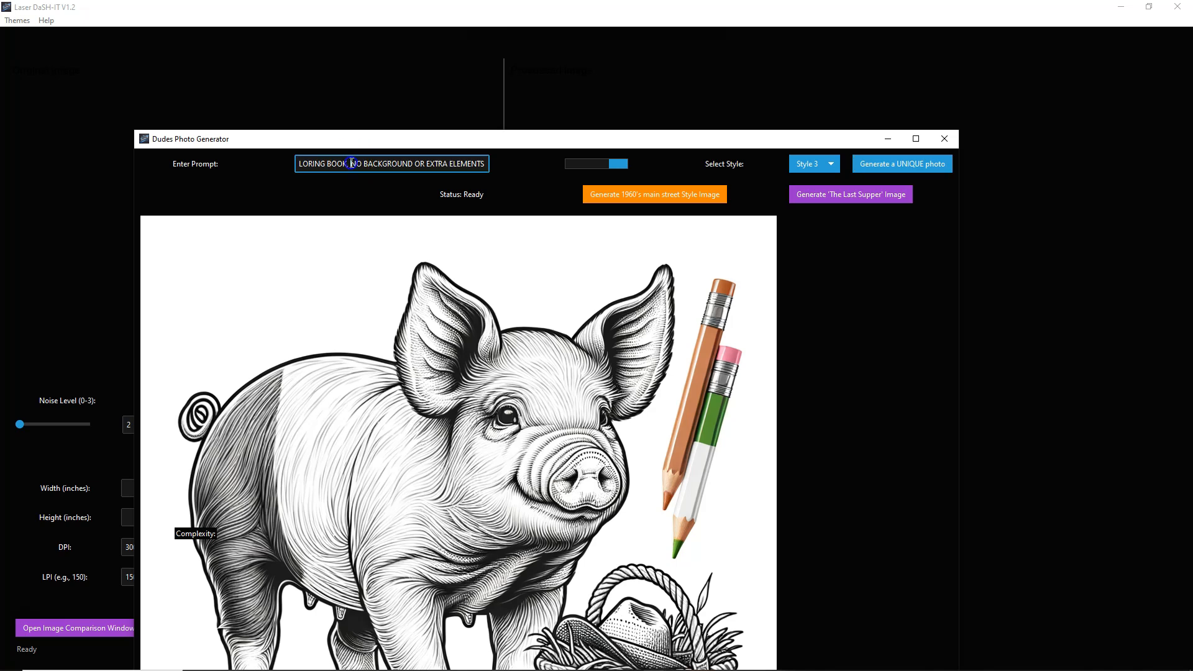
pyautogui.press('BackSpace')
pyautogui.press('BackSpace')
pyautogui.write('WITH NO')
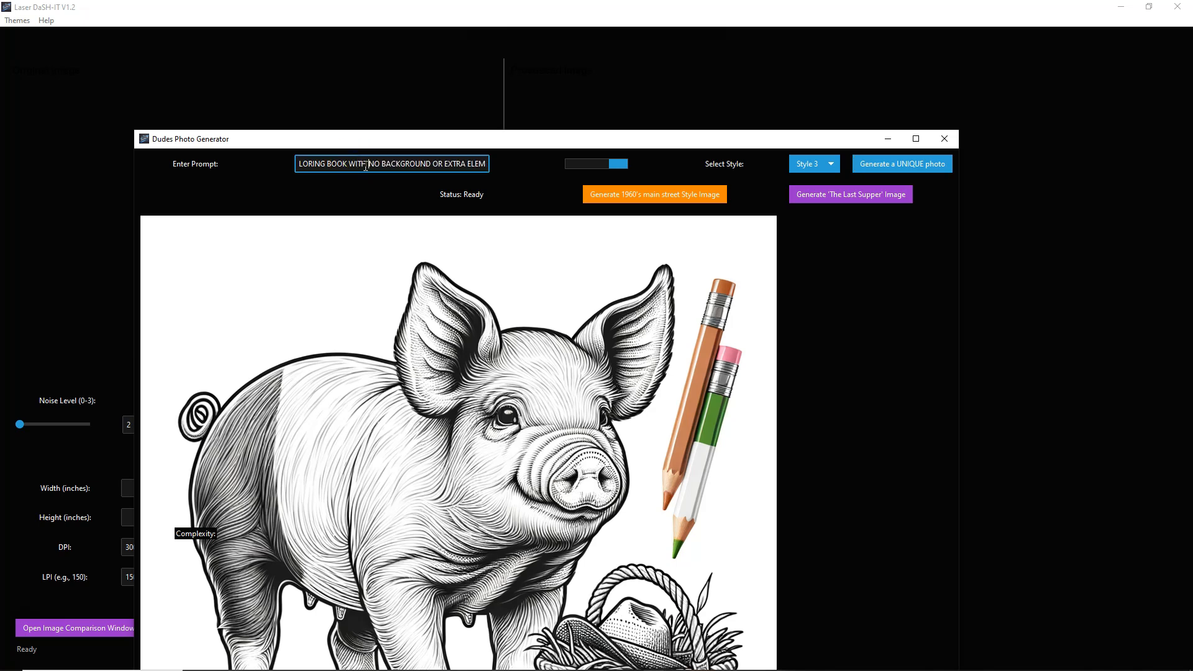
pyautogui.click(856, 166)
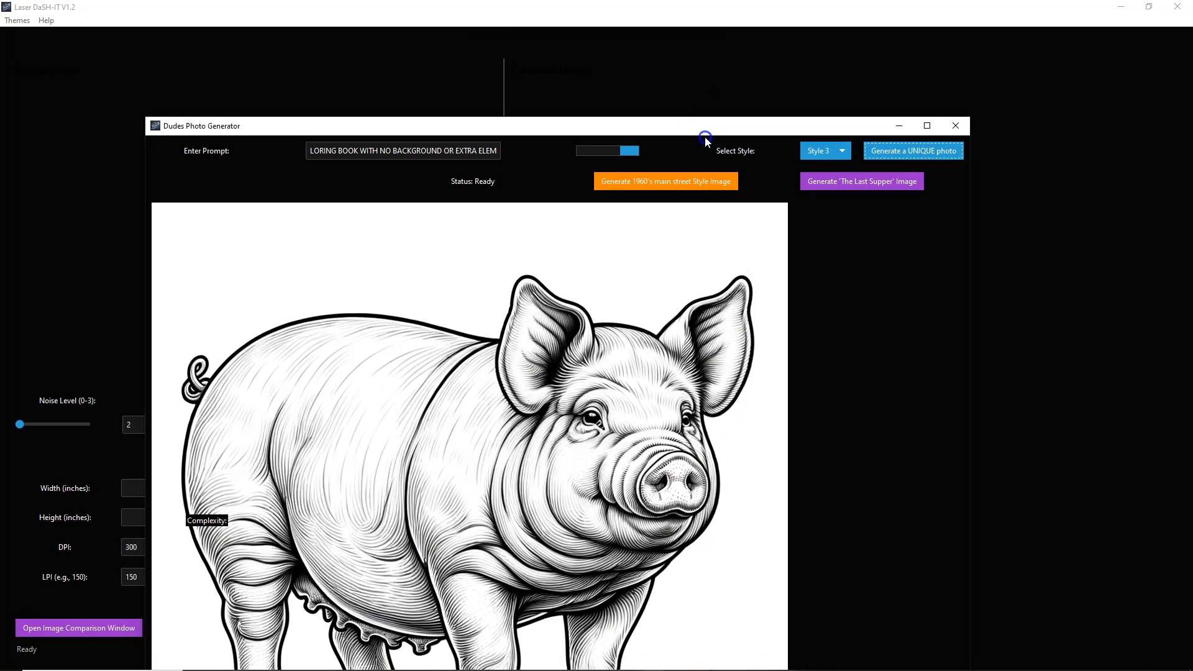
# Step: Close the photo generator, saving the new pig image as PIG-TEST-ORIG in the PROMPTS folder and declining the second save
pyautogui.moveTo(705, 132); pyautogui.dragTo(736, 15)
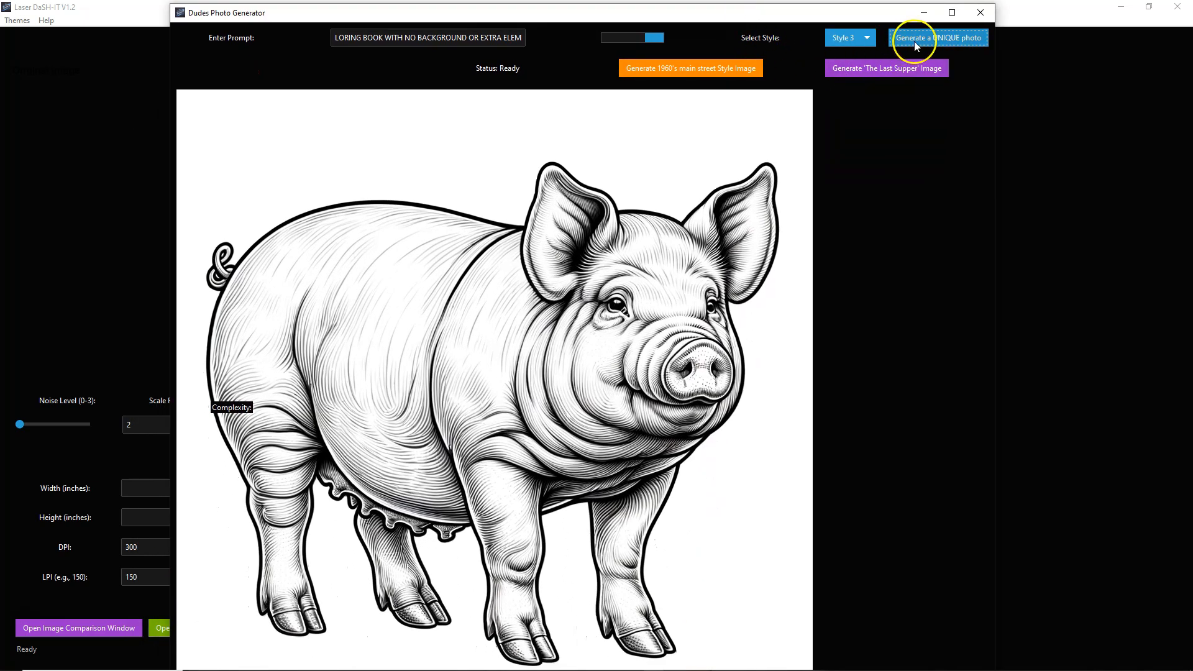
pyautogui.click(980, 12)
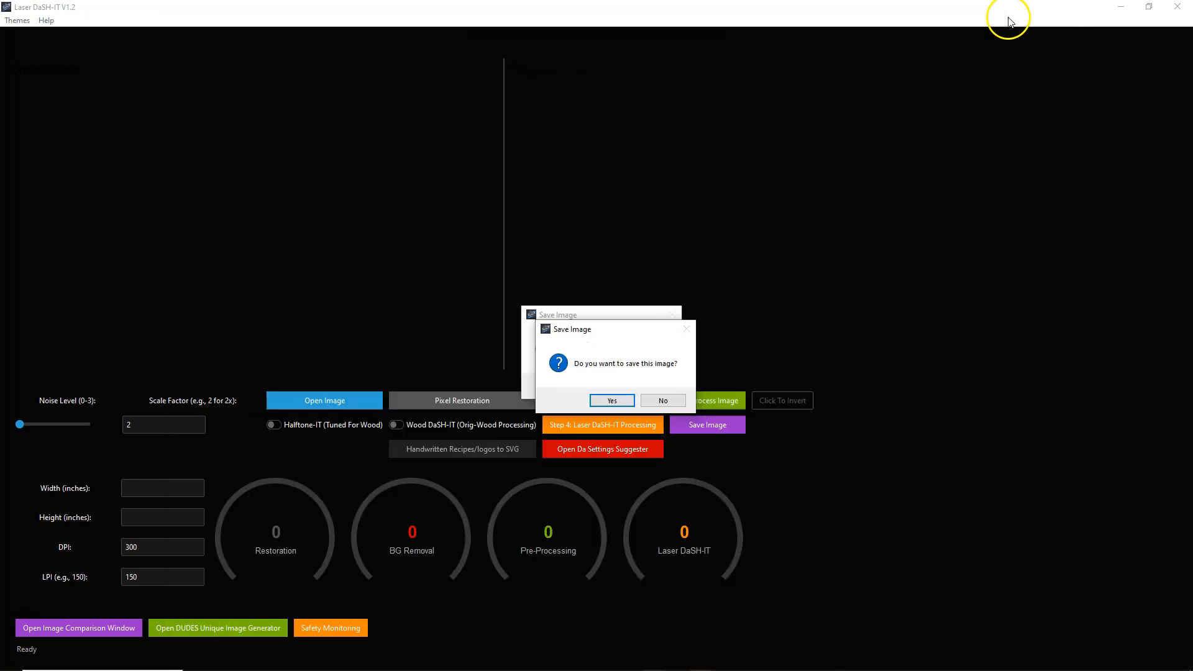
pyautogui.click(611, 401)
pyautogui.write('Pl')
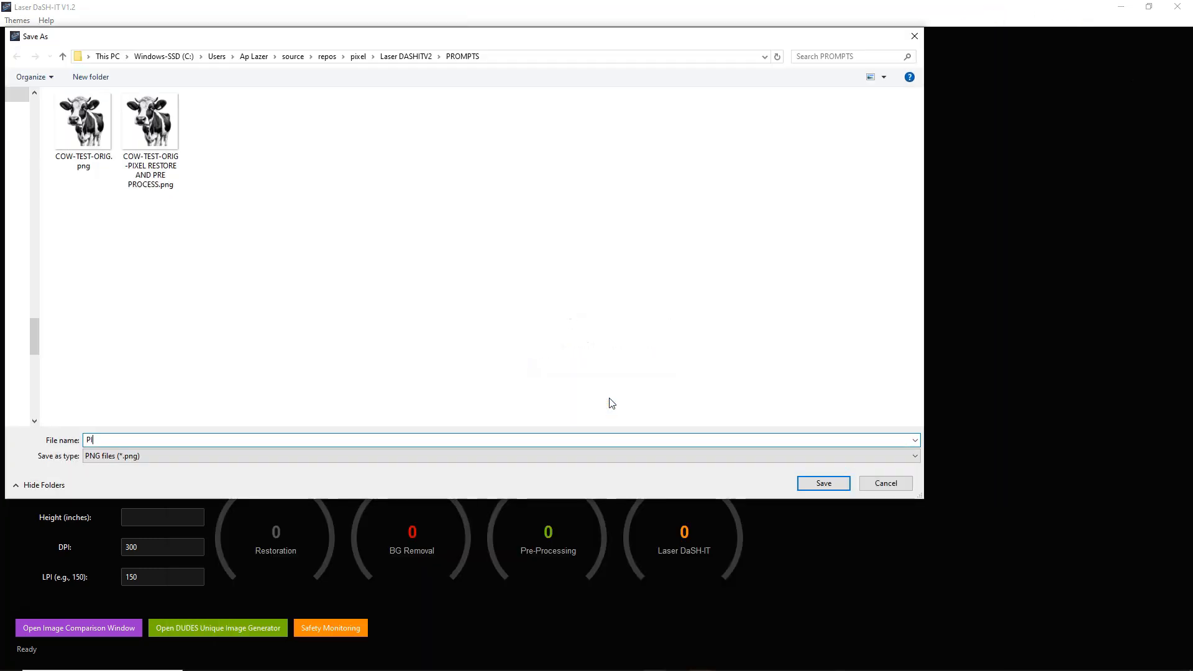
pyautogui.write('G-TEST-ORIG')
pyautogui.press('Return')
pyautogui.press('Return')
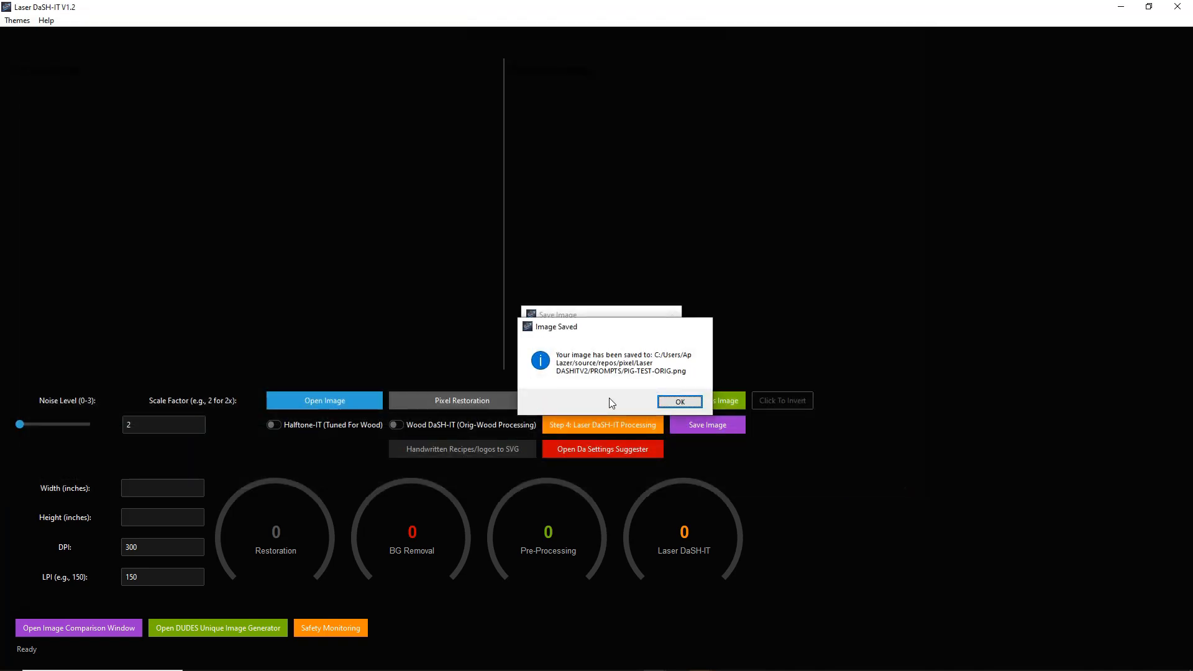
pyautogui.press('Return')
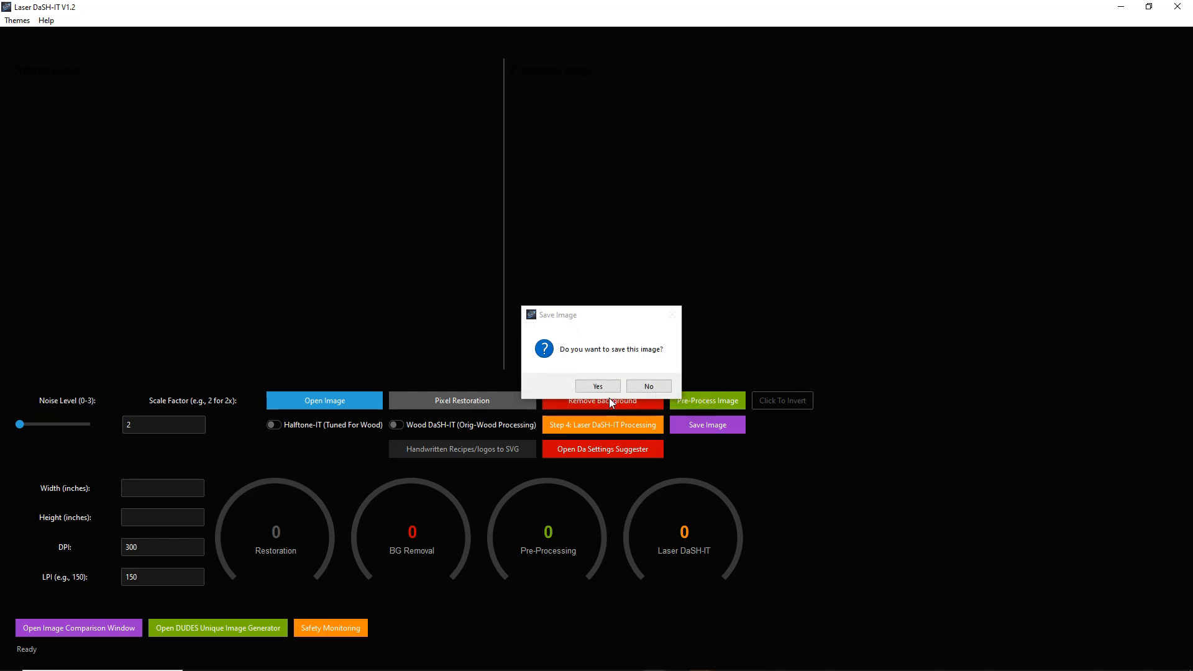
pyautogui.click(646, 387)
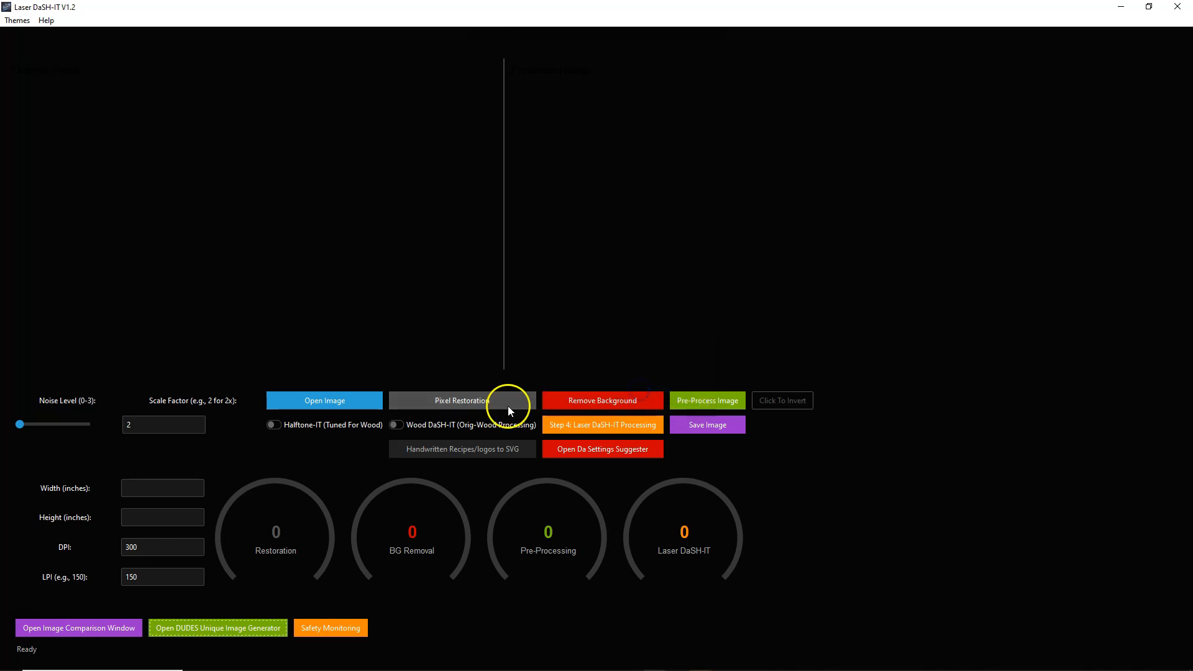
# Step: Open PIG-TEST-ORIG.png from the PROMPTS folder for processing
pyautogui.click(367, 404)
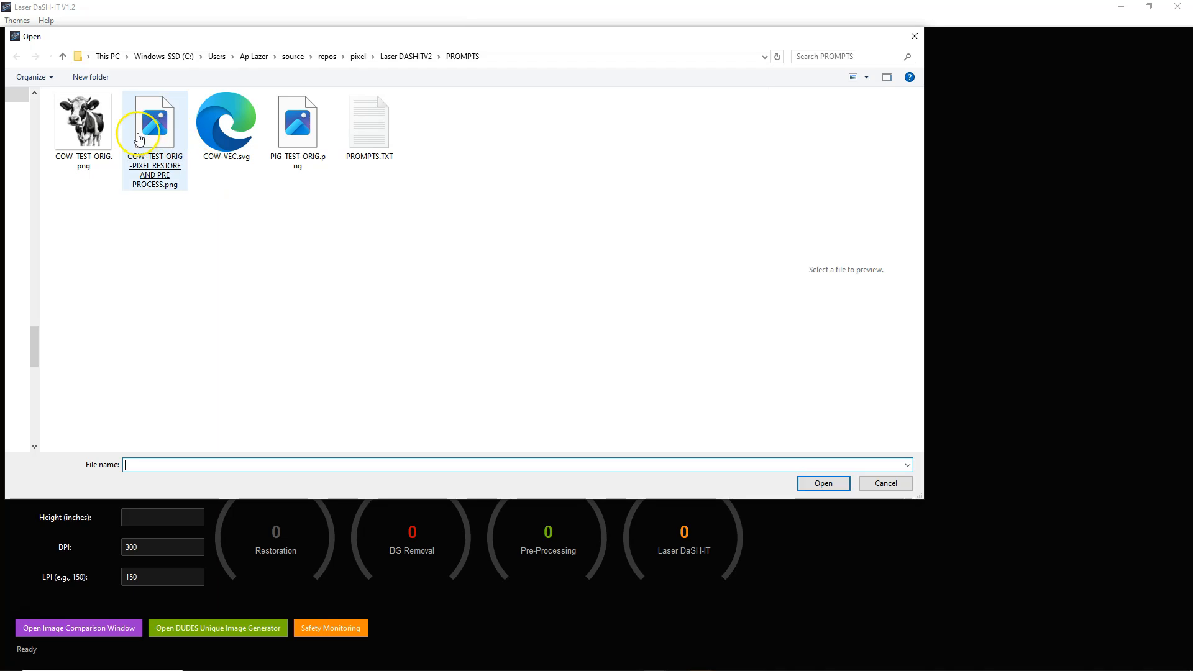
pyautogui.doubleClick(292, 121)
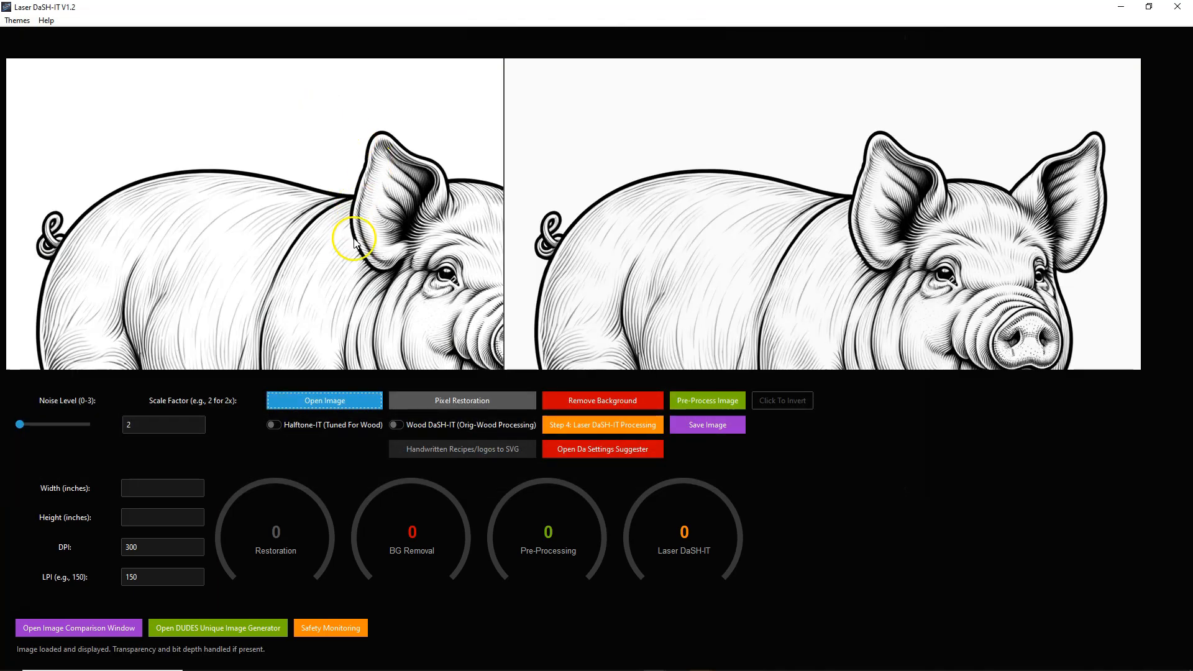
# Step: Examine the original pig image up close, checking line quality around its back, eye and ear, and view the whole figure
pyautogui.scroll(2, 382, 223)
pyautogui.moveTo(399, 240); pyautogui.dragTo(58, 131)
pyautogui.scroll(2, 277, 156)
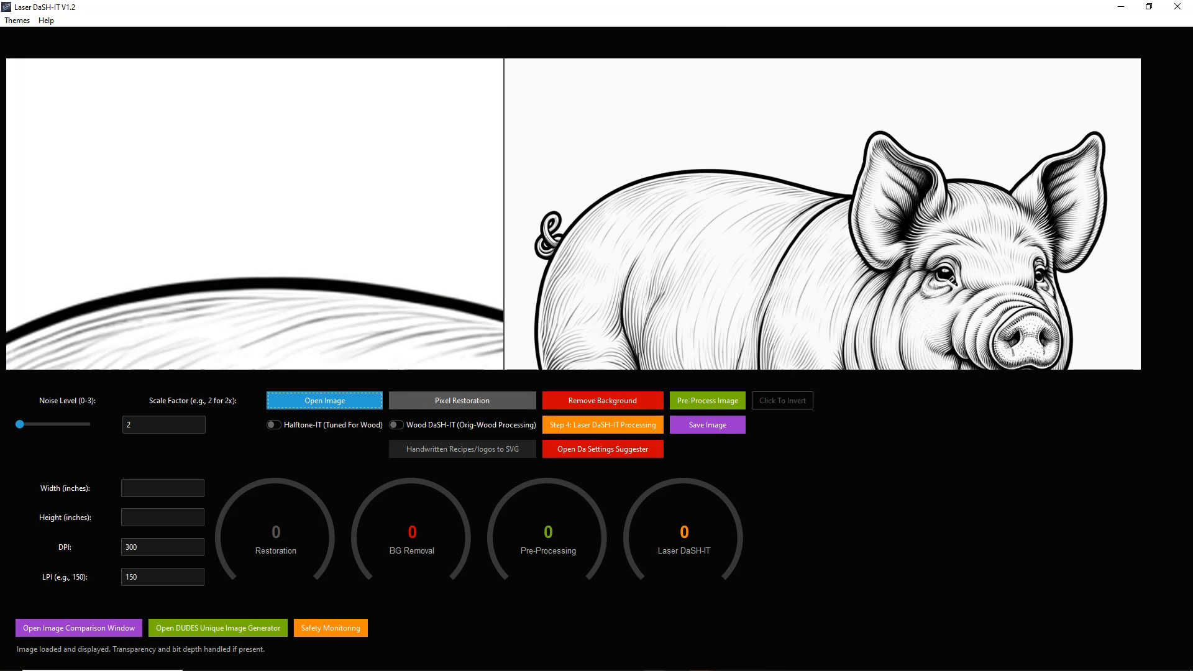
pyautogui.moveTo(417, 266); pyautogui.dragTo(5, 129)
pyautogui.moveTo(402, 171); pyautogui.dragTo(447, 218)
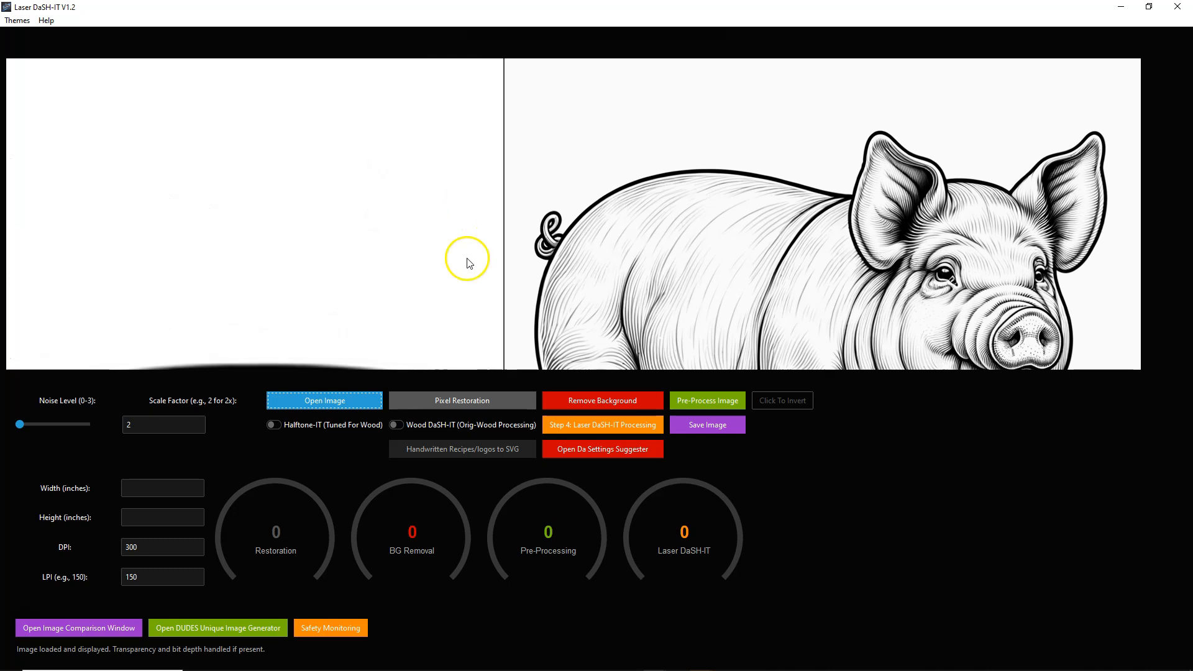
pyautogui.moveTo(467, 260); pyautogui.dragTo(233, 103)
pyautogui.moveTo(391, 236); pyautogui.dragTo(45, 97)
pyautogui.moveTo(418, 123); pyautogui.dragTo(65, 180)
pyautogui.moveTo(351, 303); pyautogui.dragTo(274, 60)
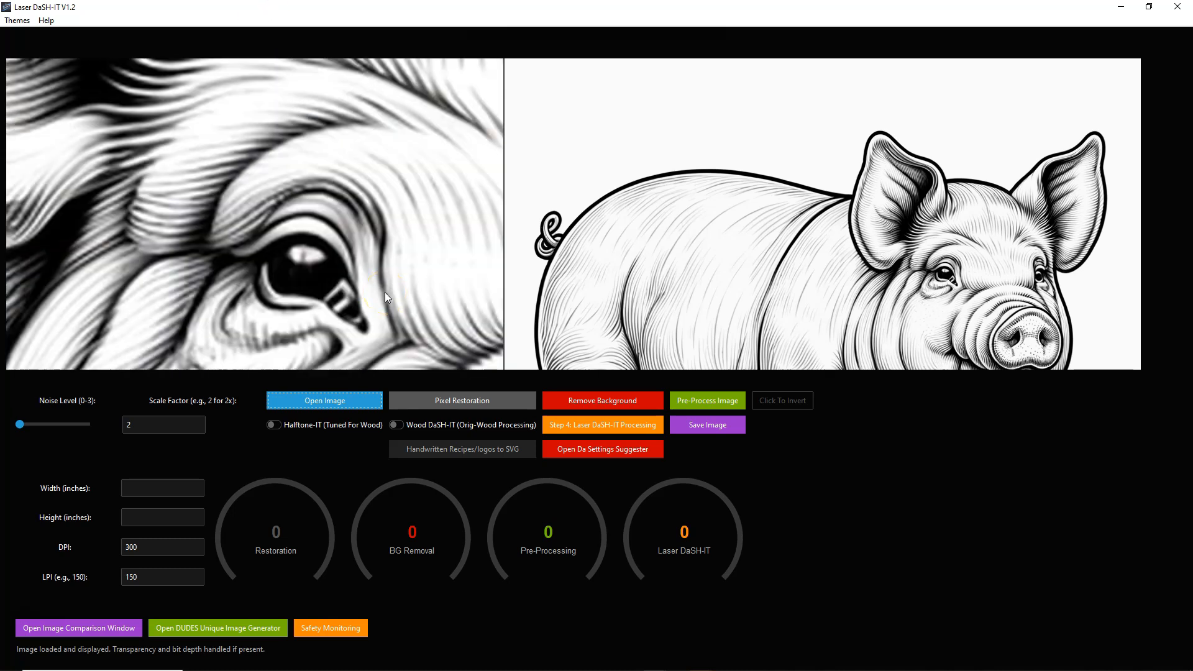
pyautogui.moveTo(438, 221); pyautogui.dragTo(210, 262)
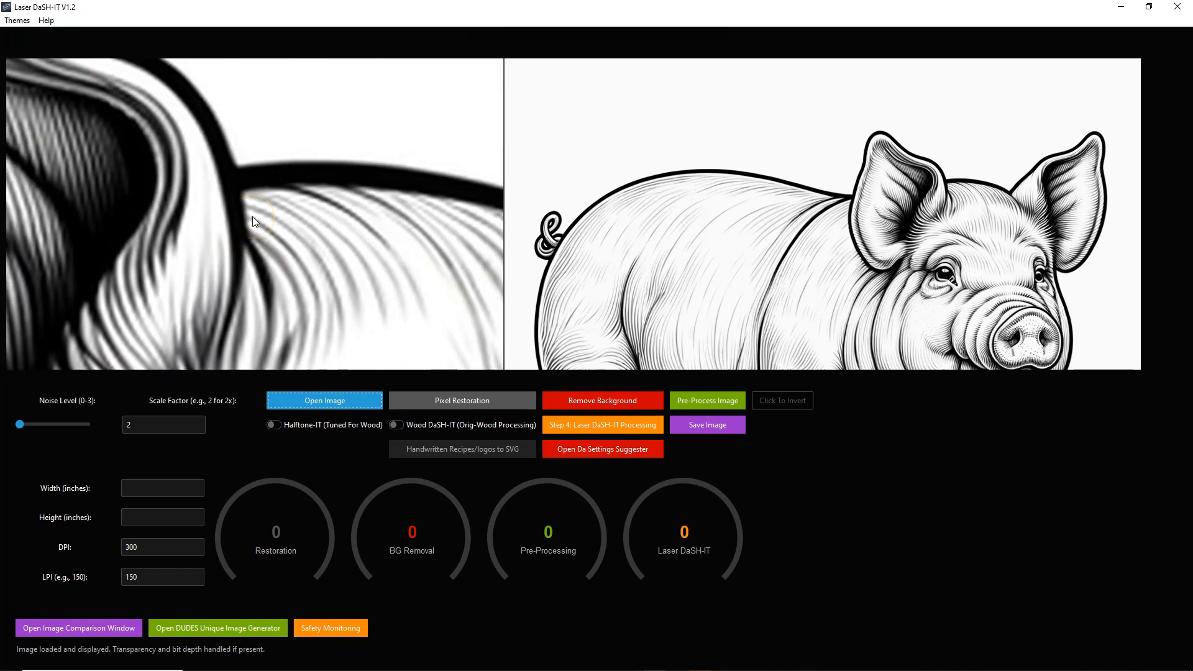
pyautogui.scroll(-4, 252, 216)
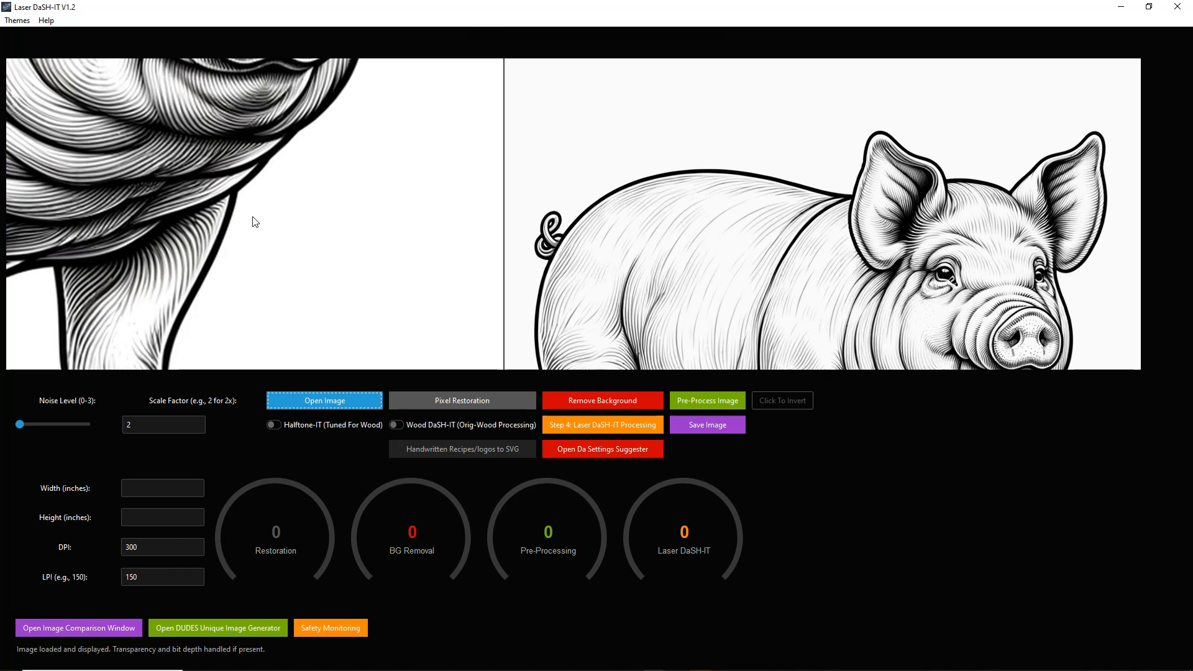
pyautogui.scroll(2, 143, 156)
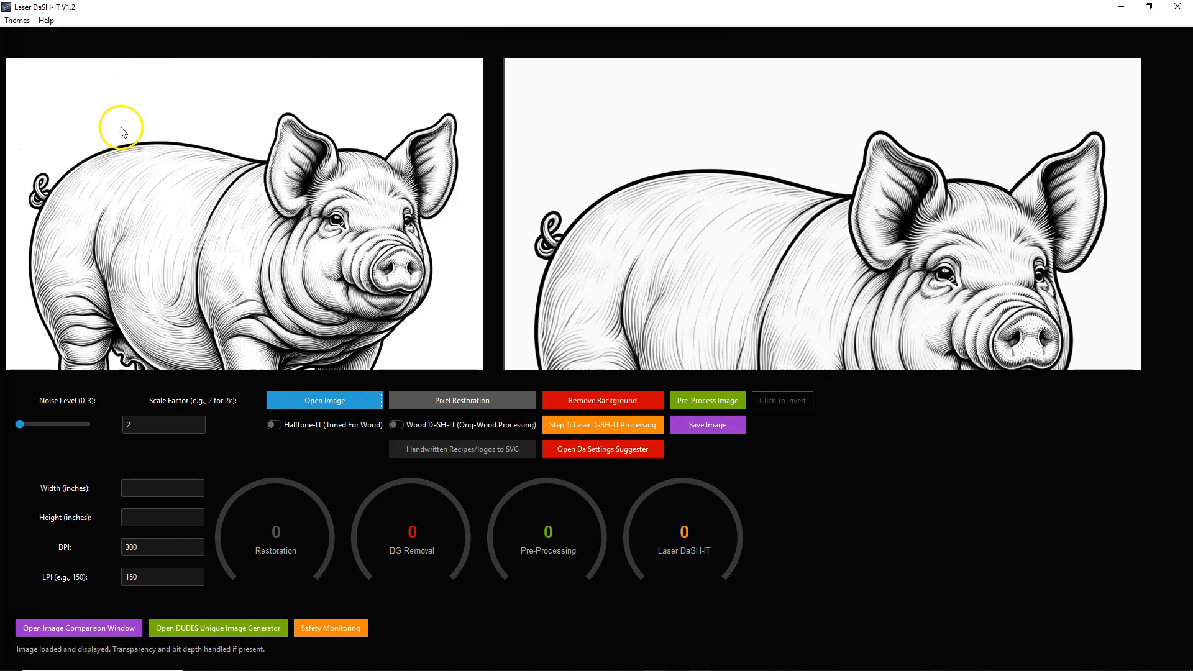
pyautogui.scroll(-4, 701, 251)
pyautogui.scroll(2, 700, 251)
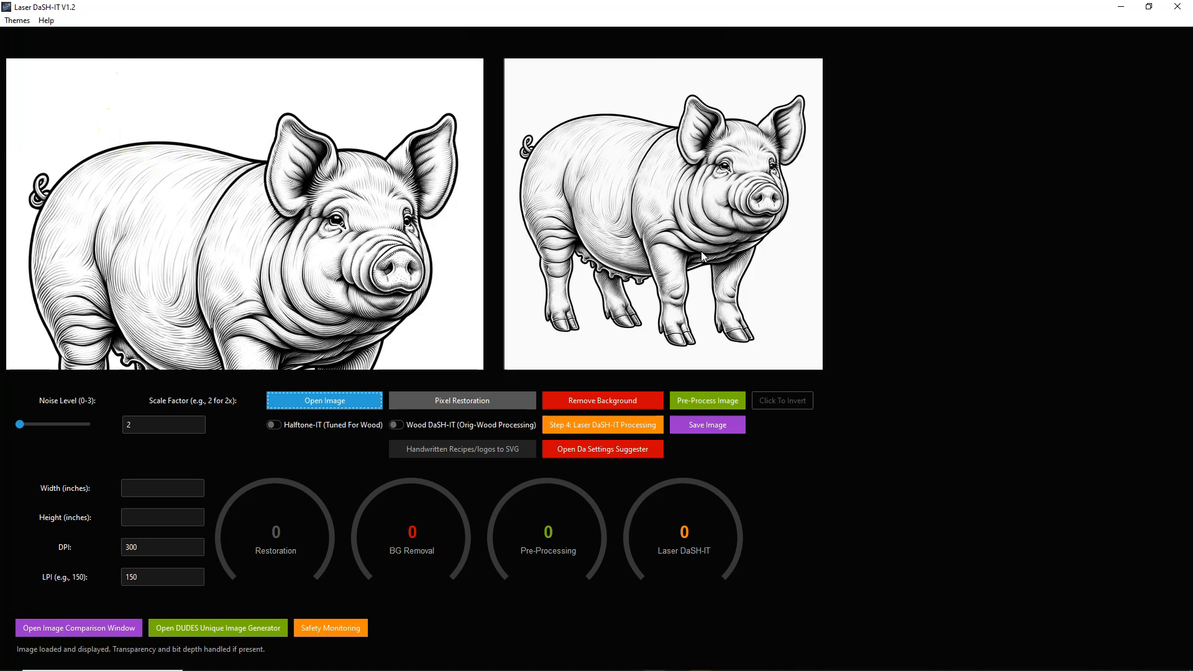
# Step: Run pixel restoration on the pig image, inspect the restored head, and start pre-processing the image
pyautogui.click(451, 398)
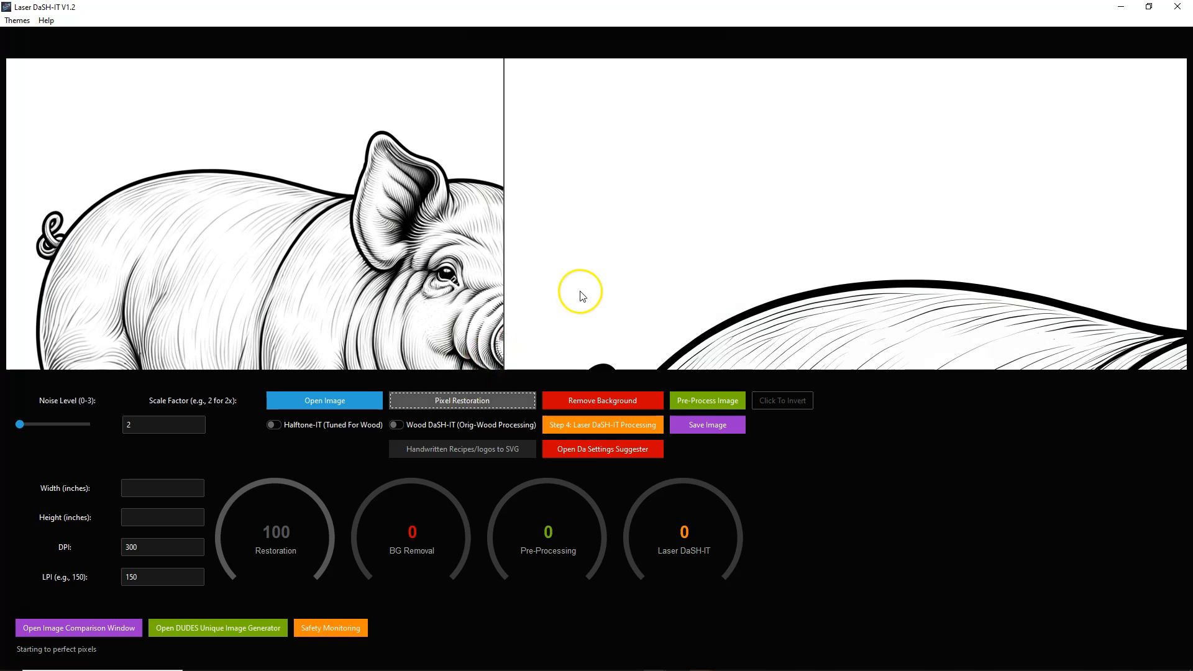
pyautogui.moveTo(1056, 348); pyautogui.dragTo(574, 249)
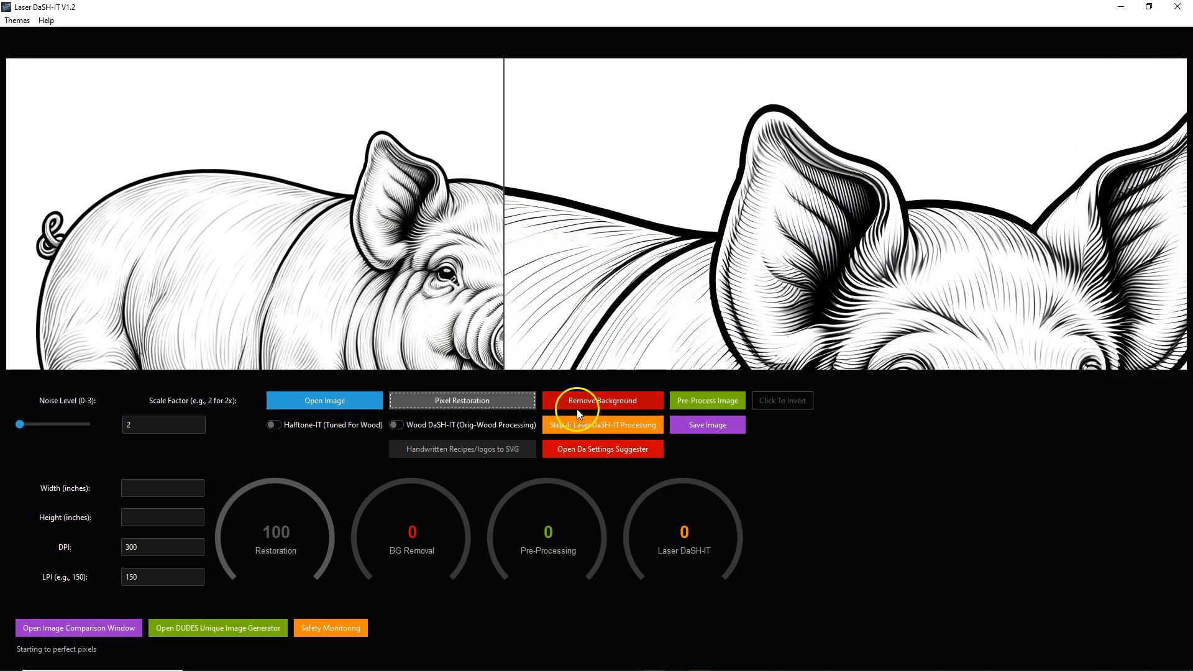
pyautogui.click(694, 401)
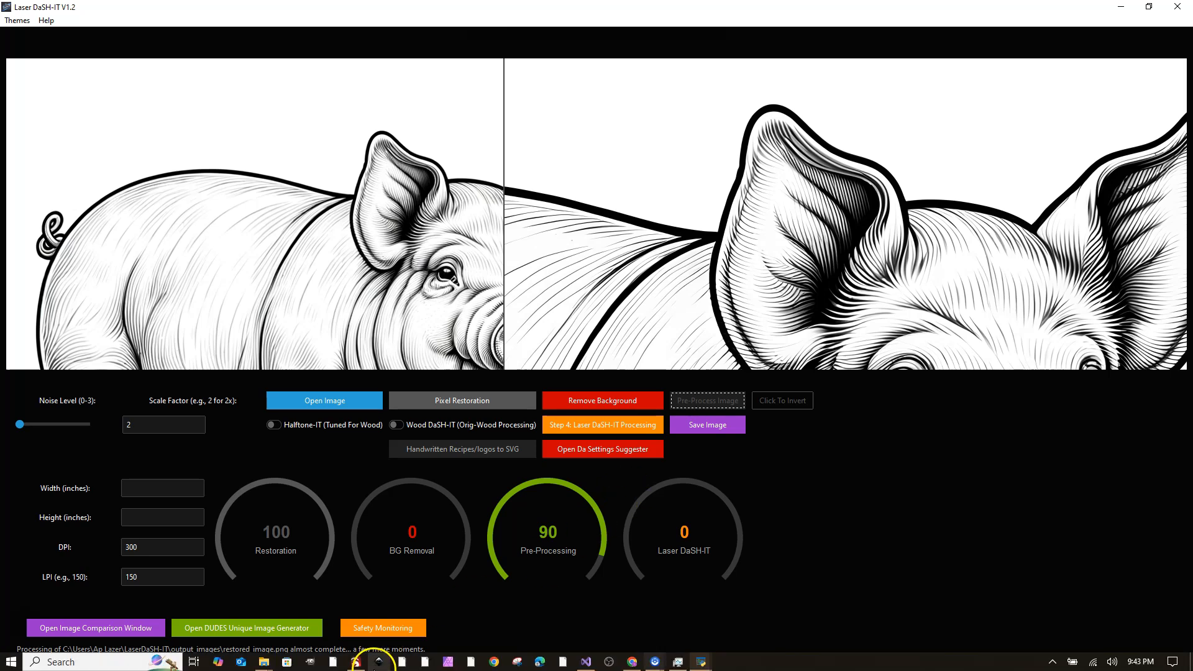
# Step: Switch to LightBurn and import PIG-TEST-ORIG.png into the empty project
pyautogui.click(355, 662)
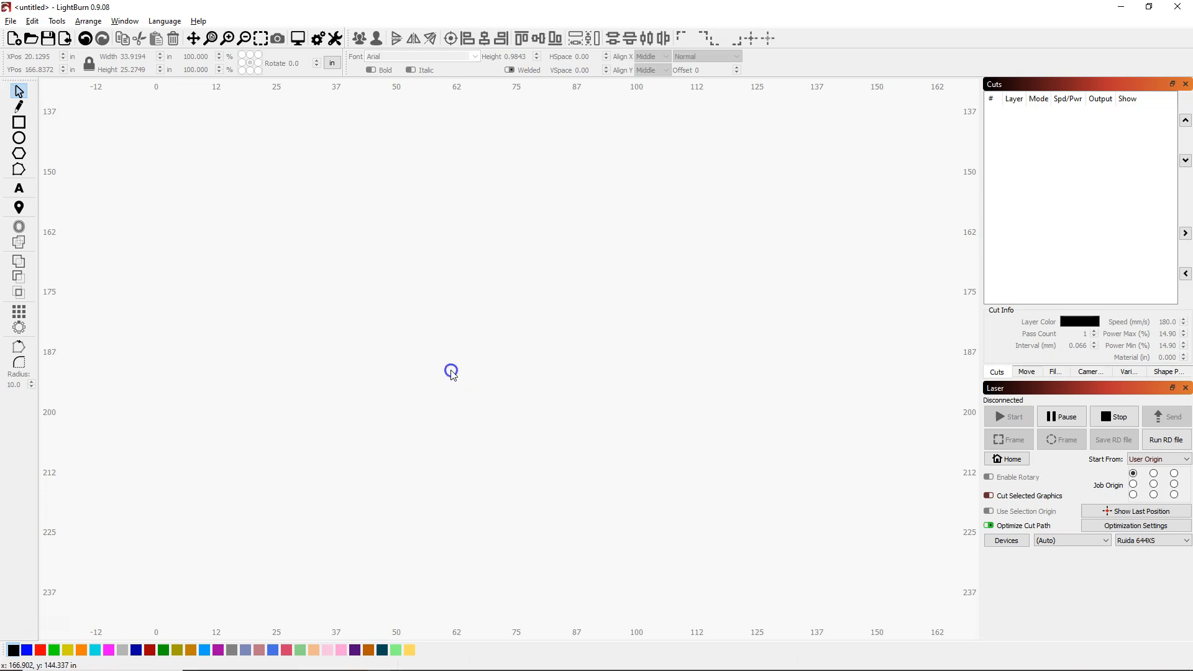
pyautogui.hotkey('ctrl', 'i')
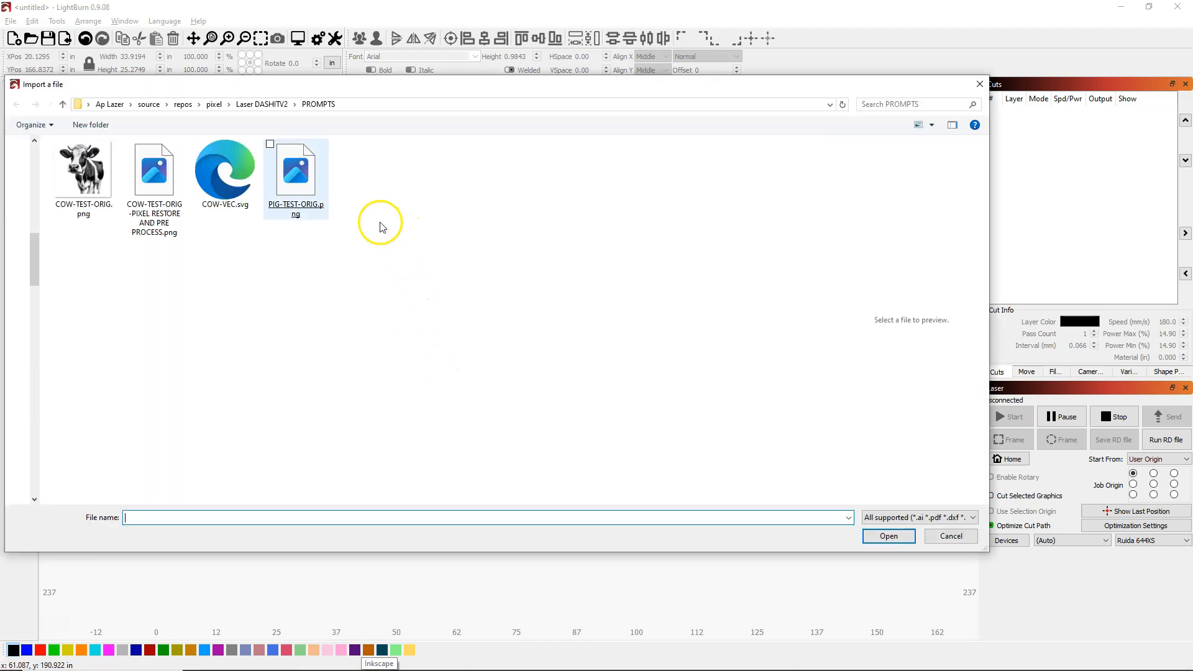
pyautogui.doubleClick(311, 190)
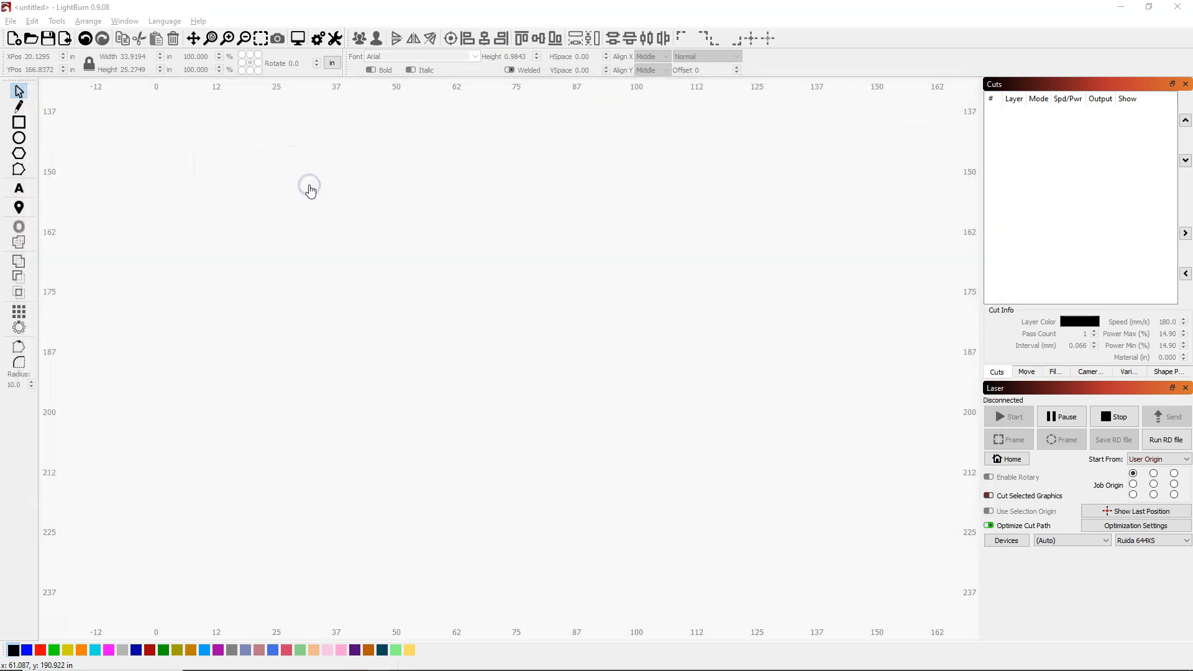
# Step: Open the imported pig image for tracing and fade the source image to examine the trace lines around the head
pyautogui.rightClick(520, 371)
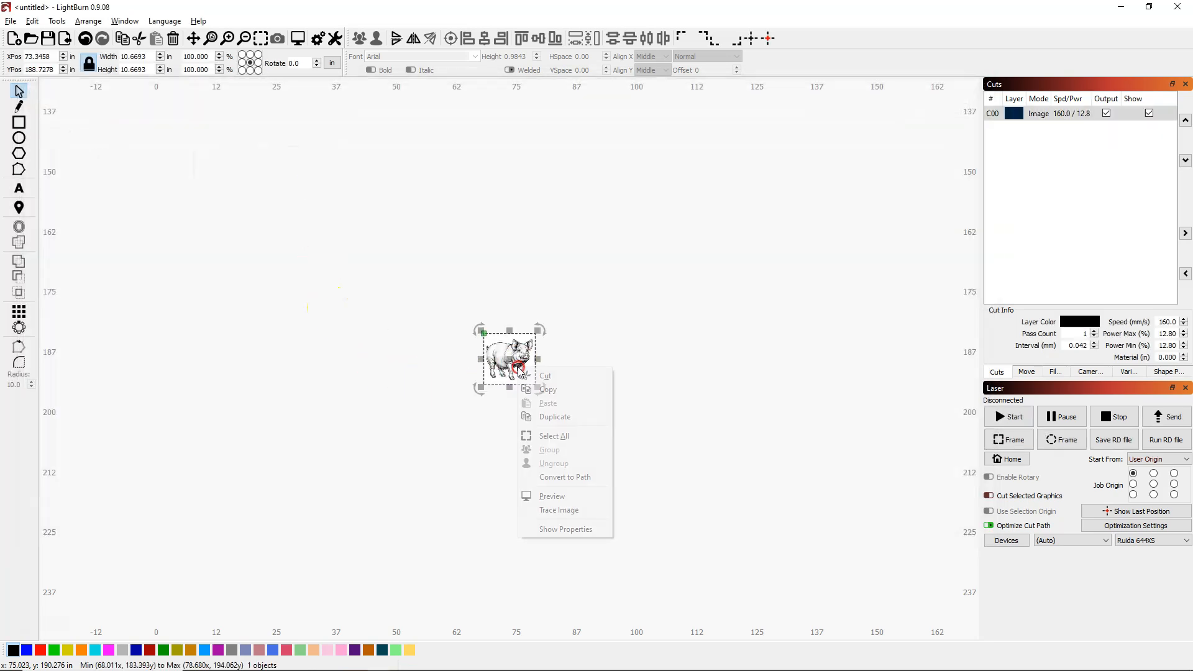
pyautogui.click(551, 510)
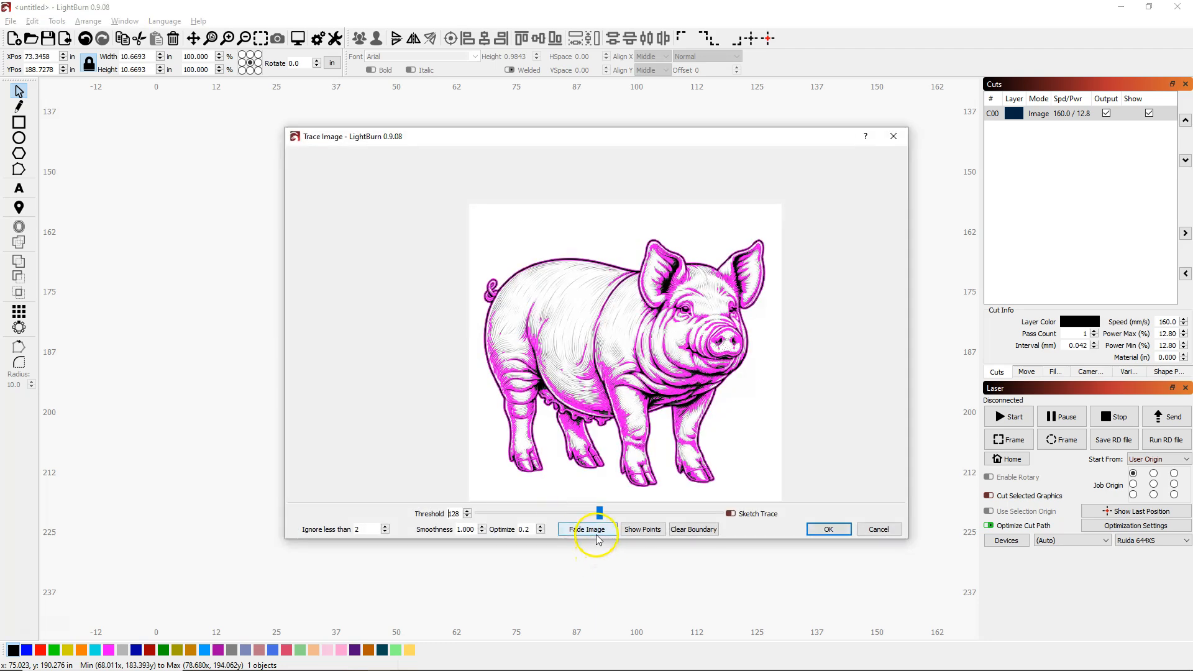
pyautogui.click(595, 533)
pyautogui.scroll(5, 668, 317)
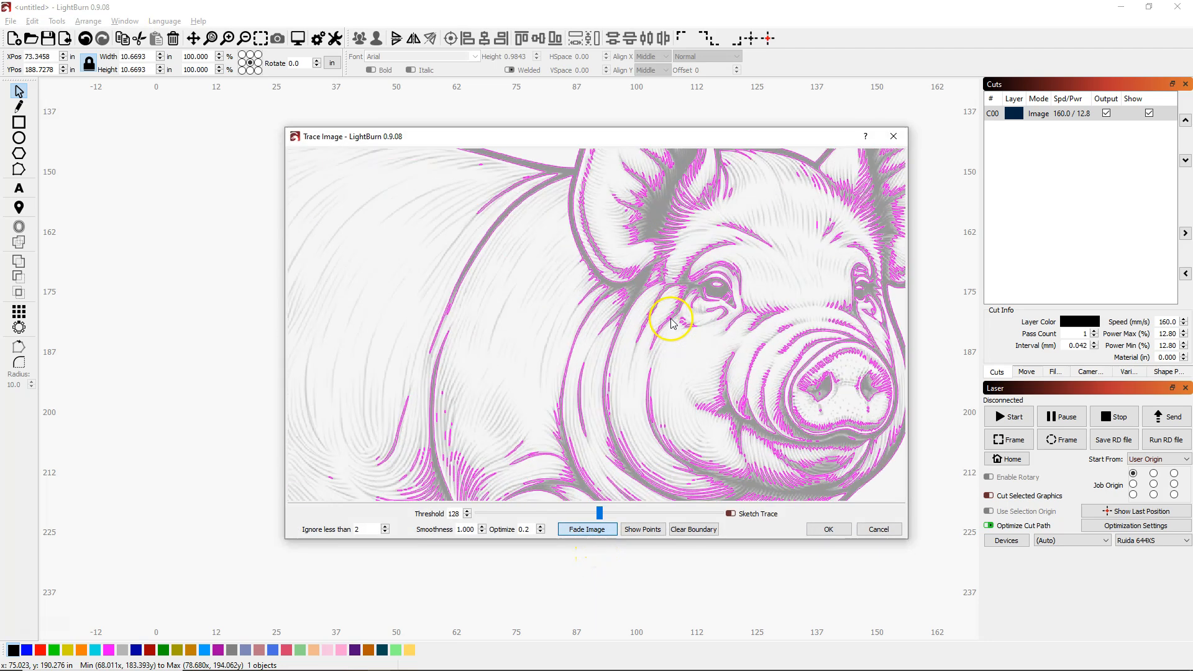
# Step: Trace the pig with the threshold lowered to about 16 and the ignore-less-than value set to 0
pyautogui.moveTo(598, 513)
pyautogui.mouseDown()
pyautogui.moveTo(714, 515)
pyautogui.moveTo(491, 517)
pyautogui.mouseUp()
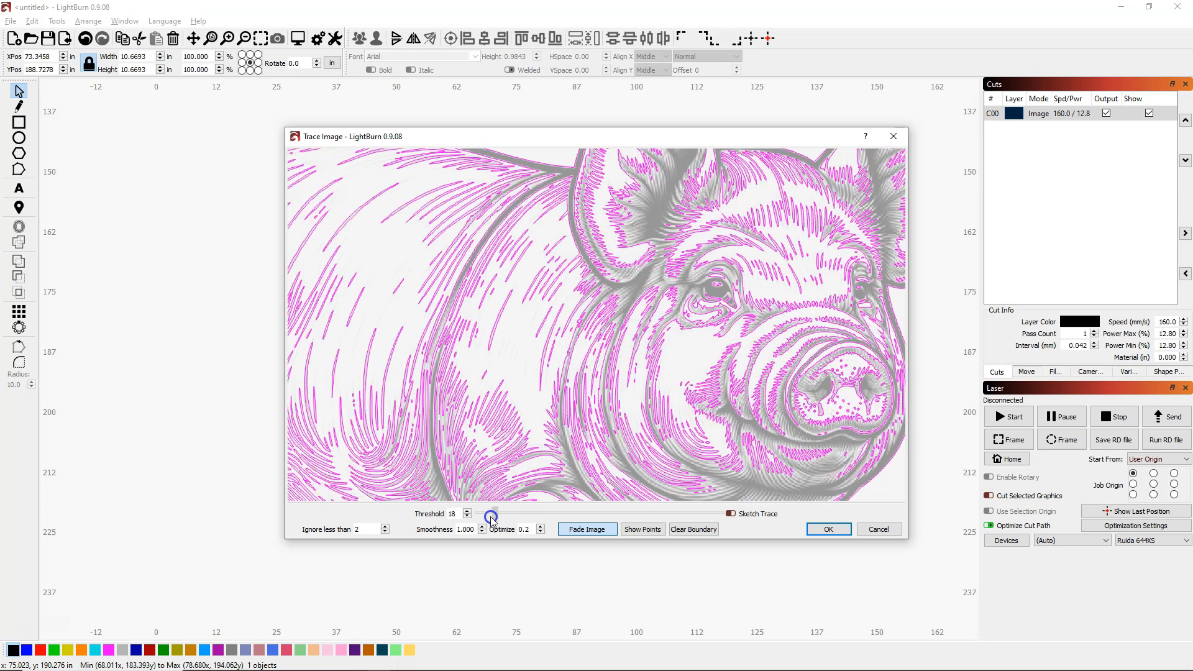
pyautogui.moveTo(484, 515); pyautogui.dragTo(488, 512)
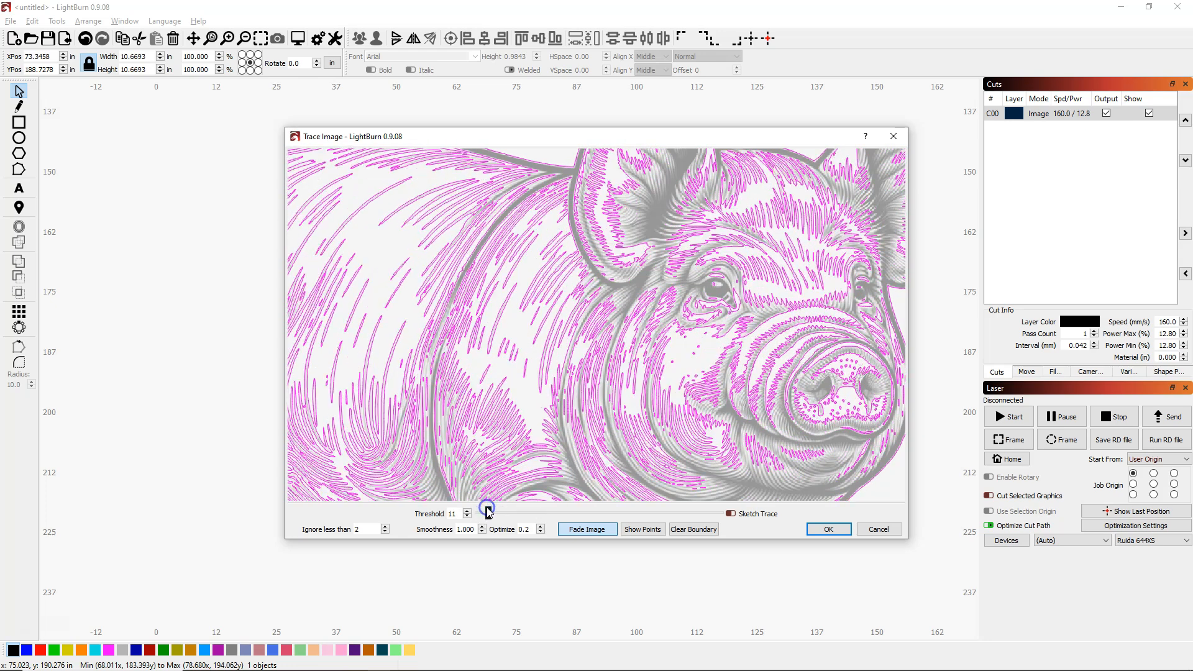
pyautogui.click(383, 528)
pyautogui.click(385, 532)
pyautogui.click(385, 532)
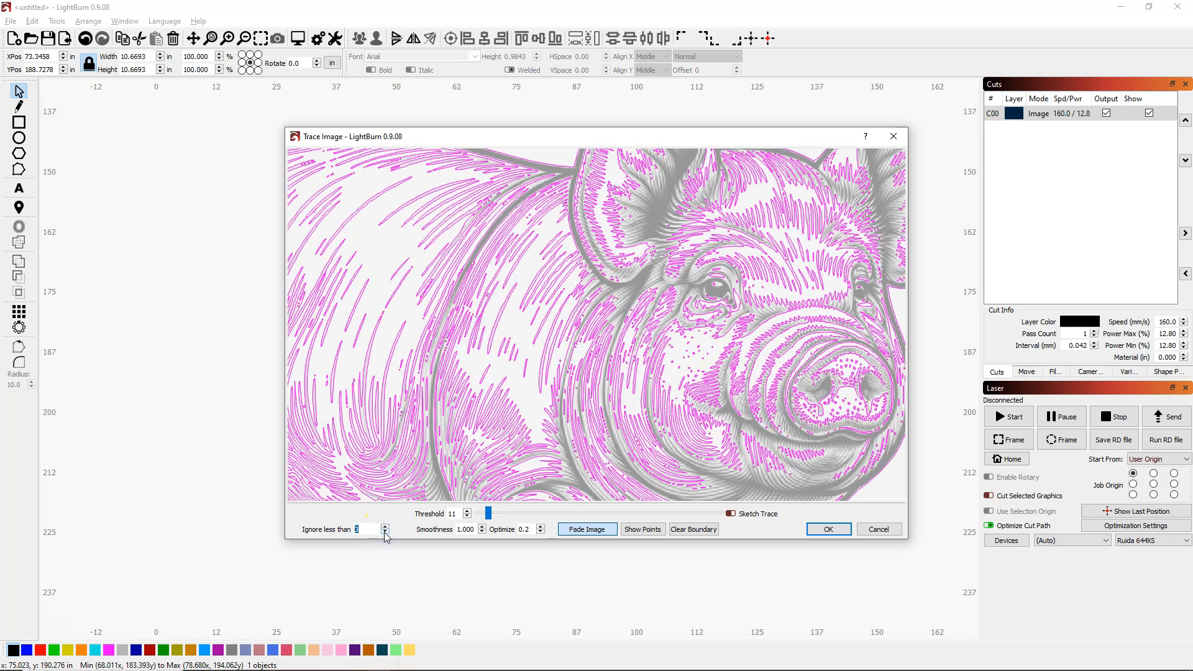
pyautogui.moveTo(491, 519)
pyautogui.mouseDown()
pyautogui.moveTo(524, 504)
pyautogui.moveTo(497, 502)
pyautogui.mouseUp()
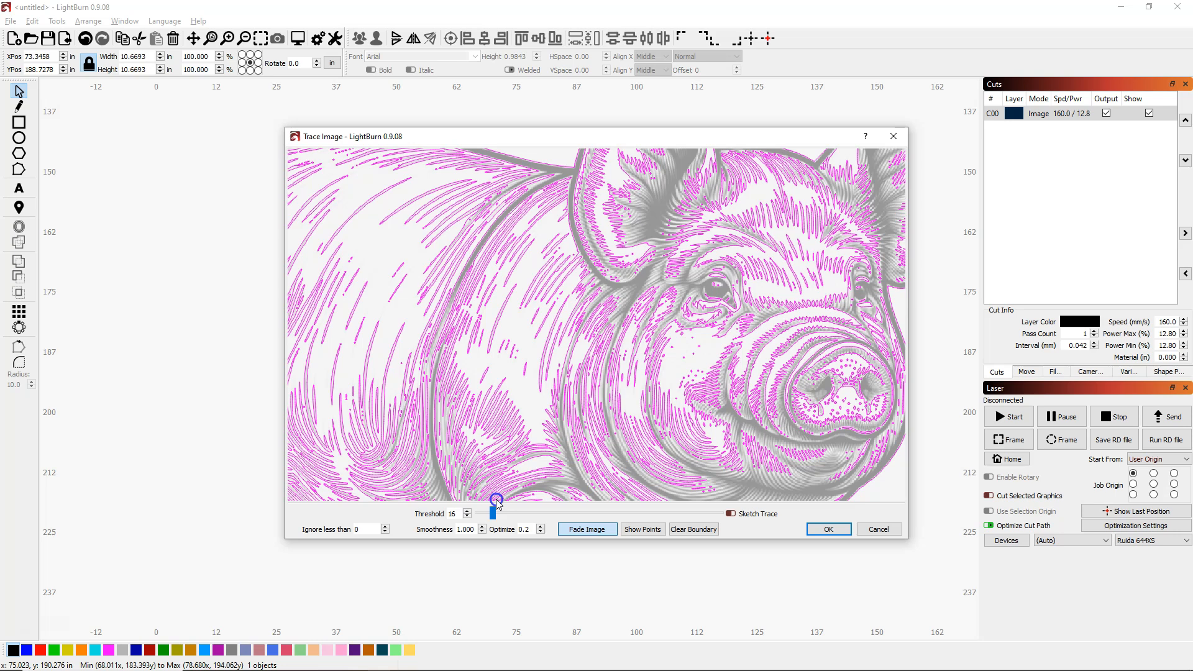
pyautogui.click(818, 531)
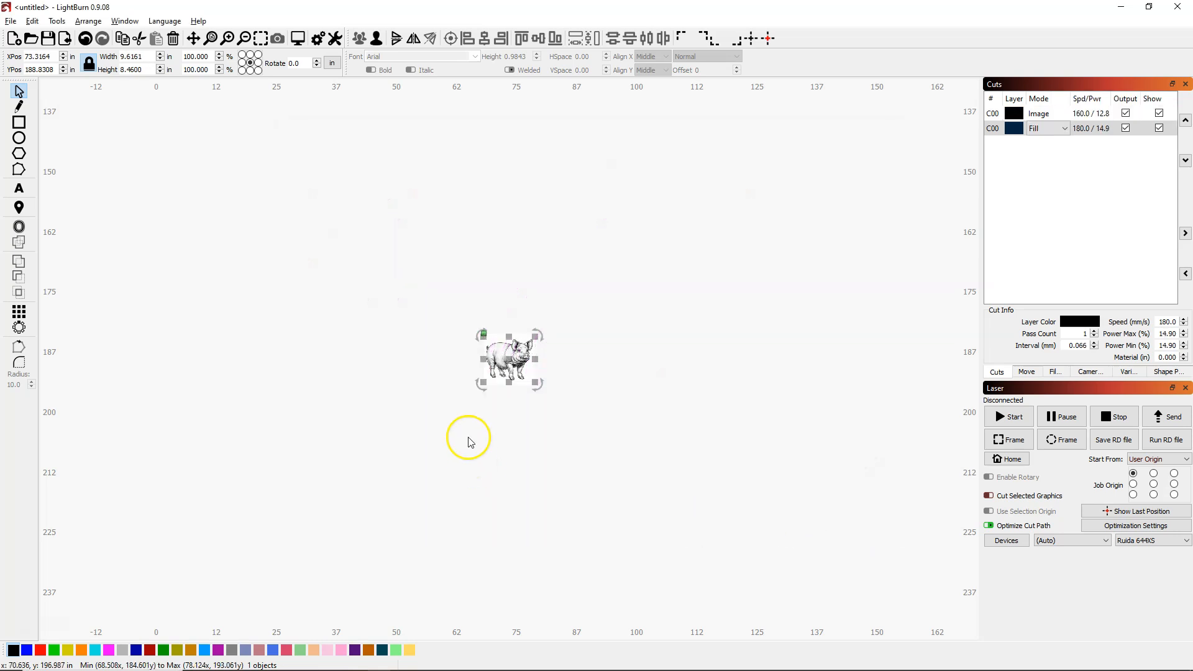
# Step: Move the traced pig beside the original image and mirror it horizontally so the two face each other
pyautogui.moveTo(510, 359); pyautogui.dragTo(562, 357)
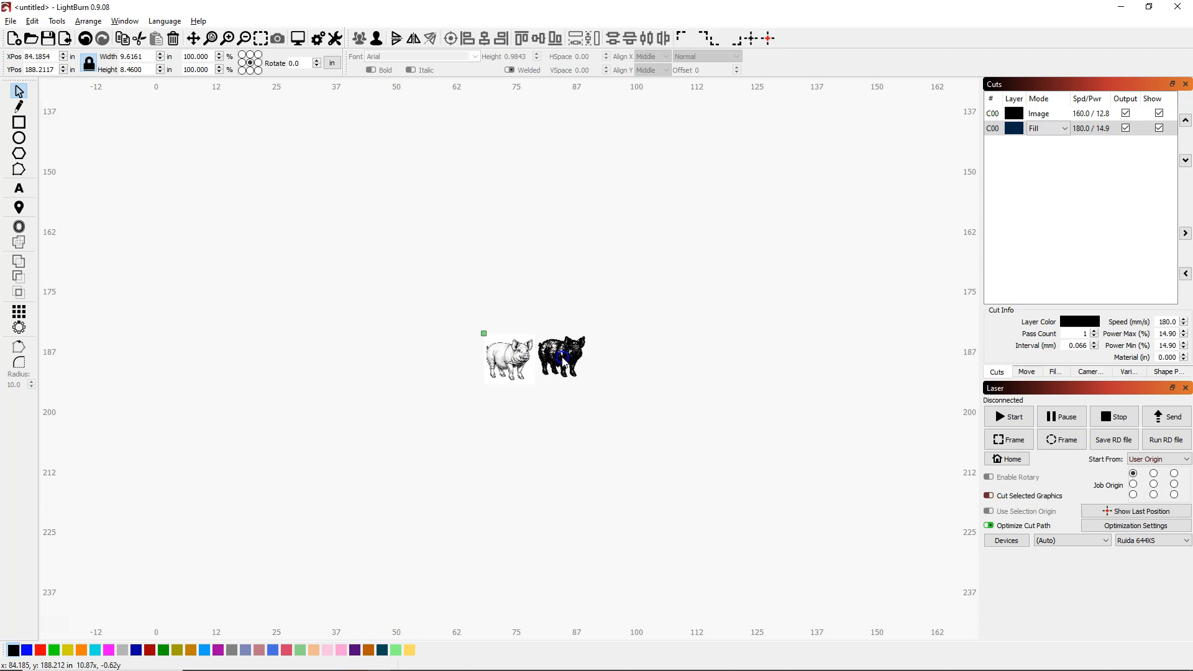
pyautogui.click(562, 357)
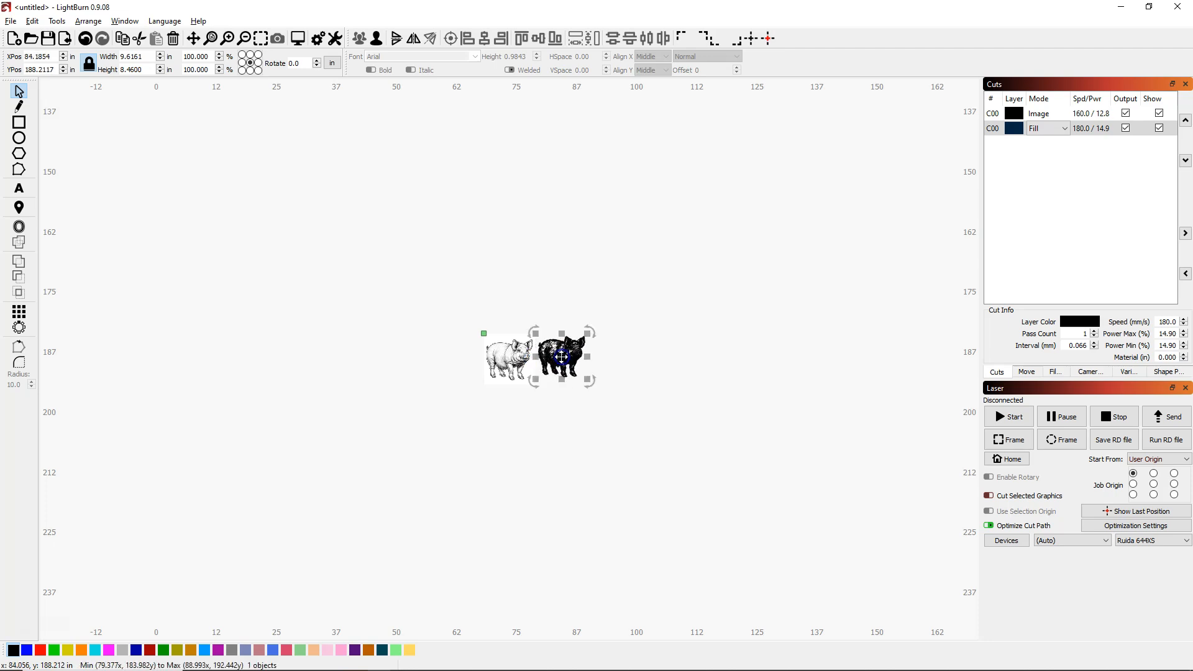
pyautogui.click(414, 40)
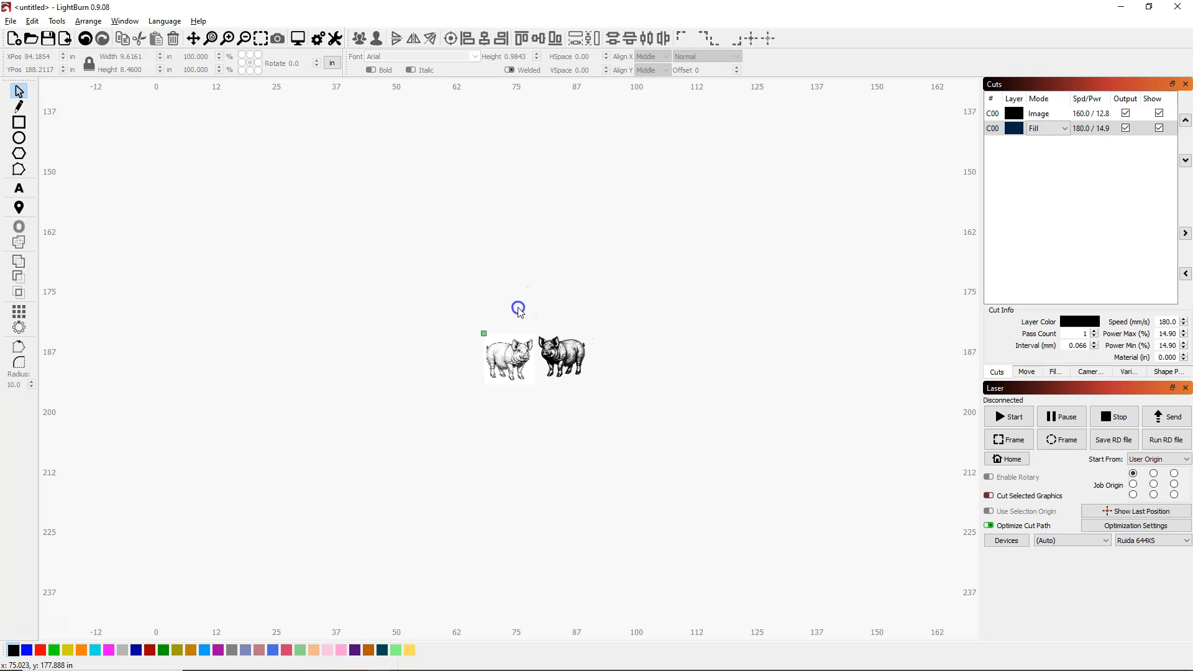
# Step: Compare the traced pig with the original image up close, checking the line detail on the face, body and legs
pyautogui.scroll(8, 518, 314)
pyautogui.scroll(5, 579, 253)
pyautogui.scroll(-3, 551, 181)
pyautogui.scroll(4, 479, 107)
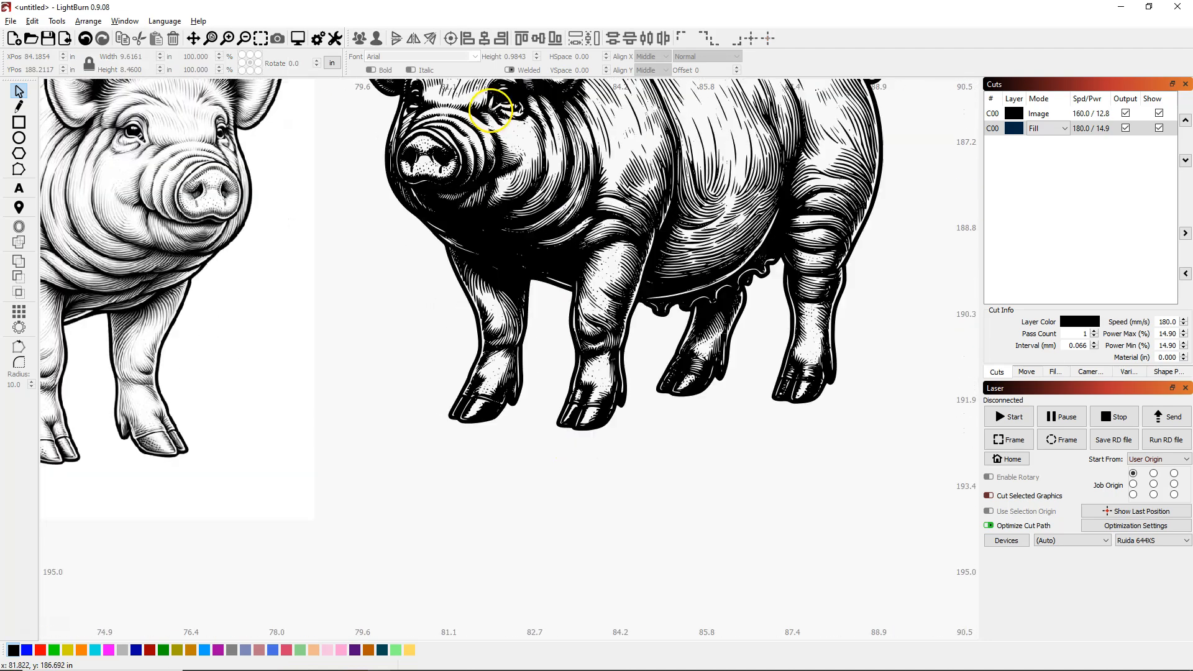
pyautogui.scroll(2, 481, 117)
pyautogui.scroll(2, 434, 194)
pyautogui.scroll(-2, 431, 326)
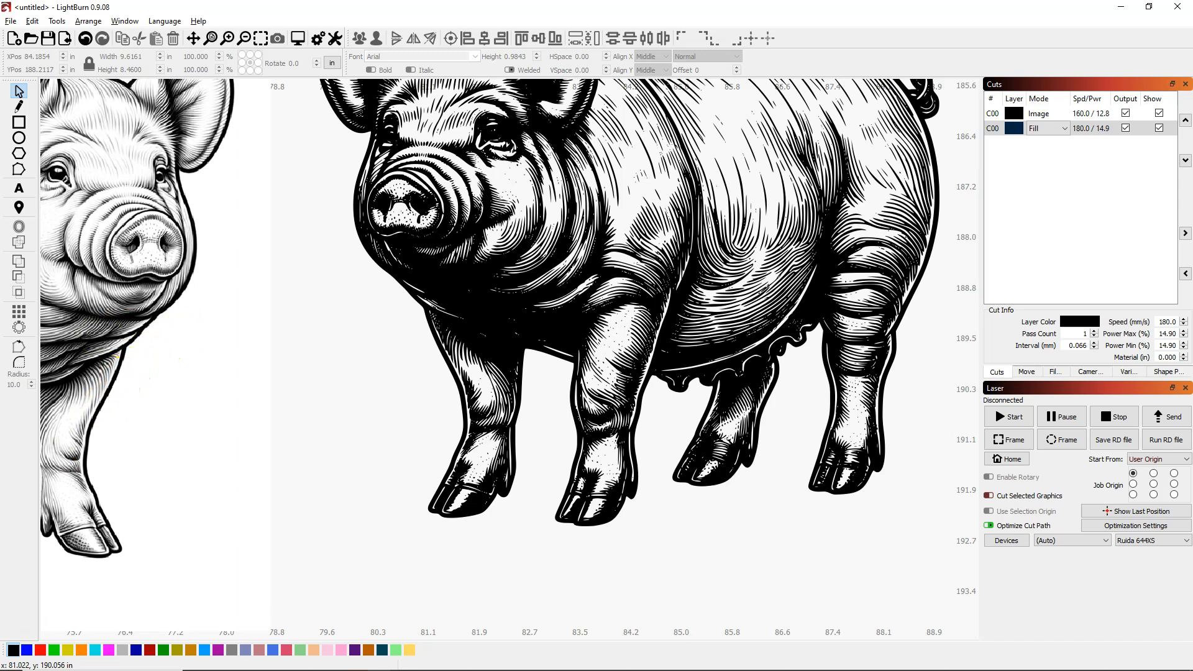
pyautogui.scroll(-1, 418, 398)
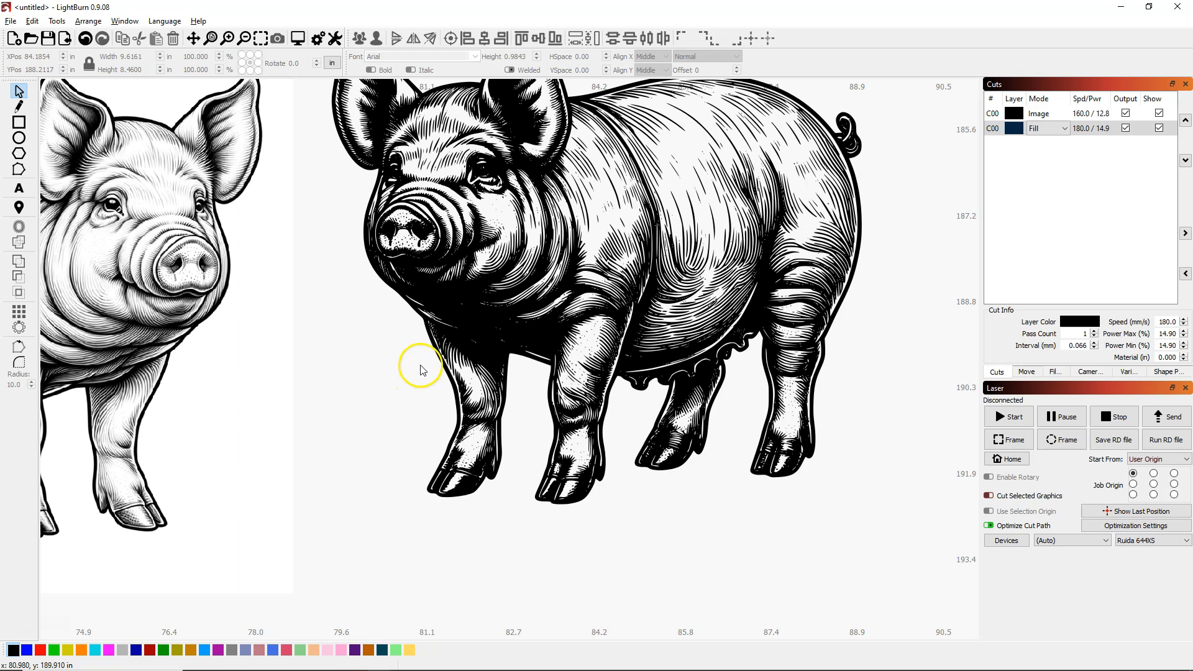
pyautogui.scroll(-1, 428, 371)
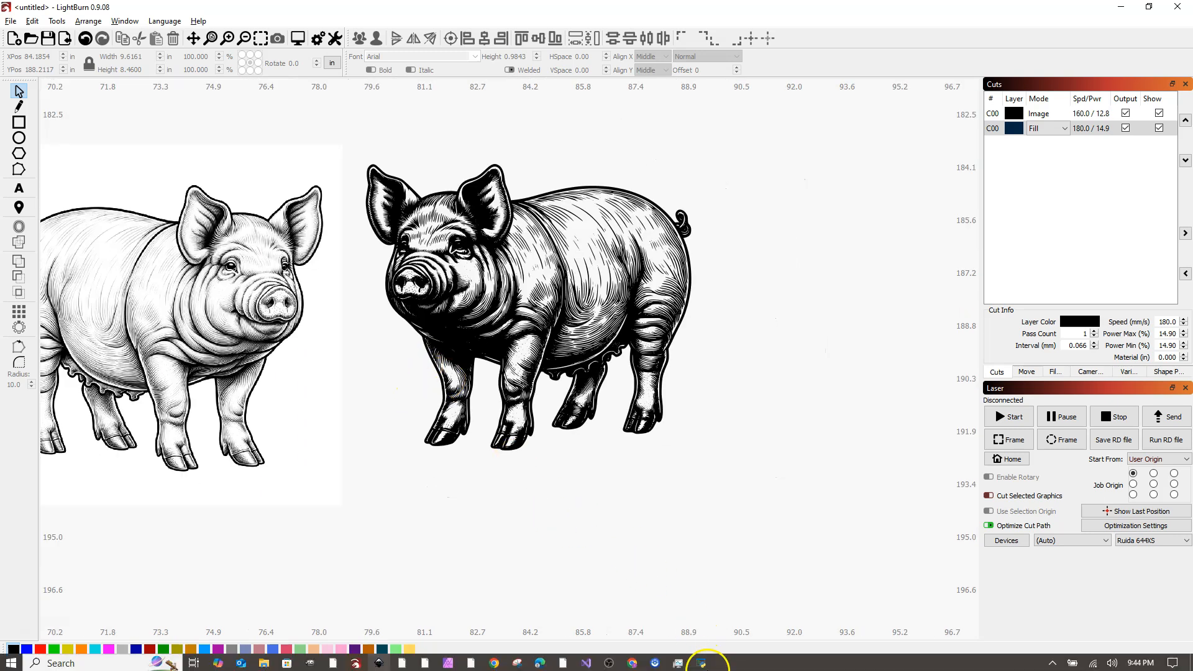
# Step: Switch to Laser DaSH-IT, inspect the pre-processed pig's head, and preview its SVG conversion with line removal skipped
pyautogui.click(699, 667)
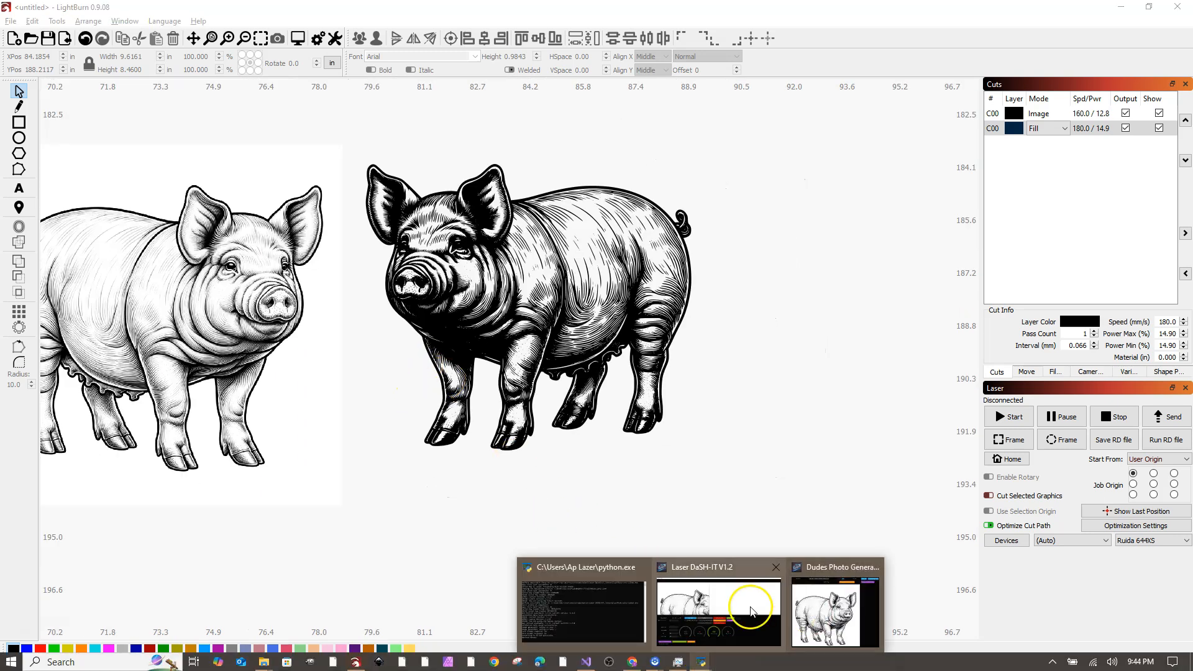
pyautogui.click(751, 606)
pyautogui.click(777, 232)
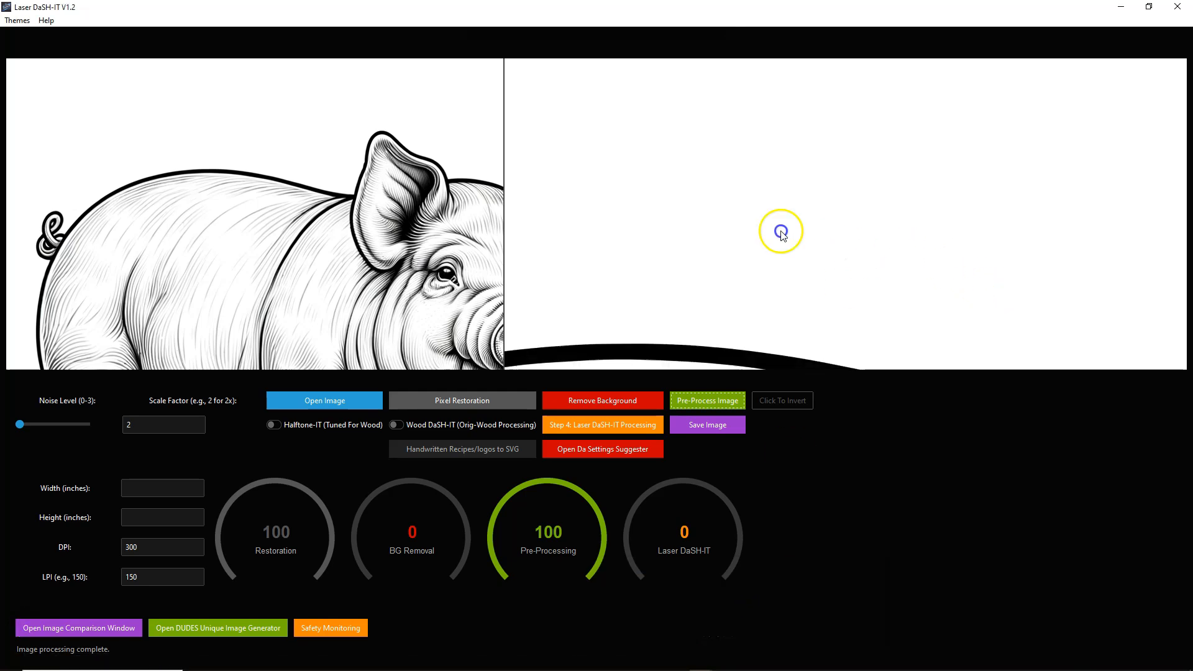
pyautogui.moveTo(1016, 271); pyautogui.dragTo(502, 133)
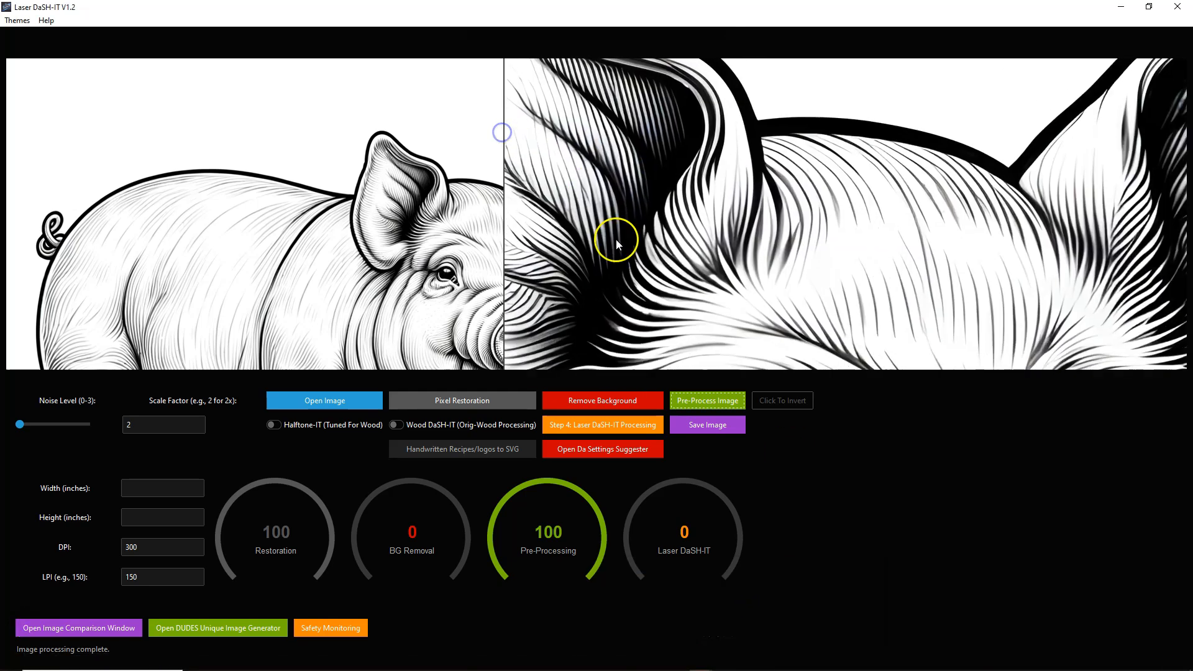
pyautogui.moveTo(617, 239); pyautogui.dragTo(606, 46)
pyautogui.click(502, 450)
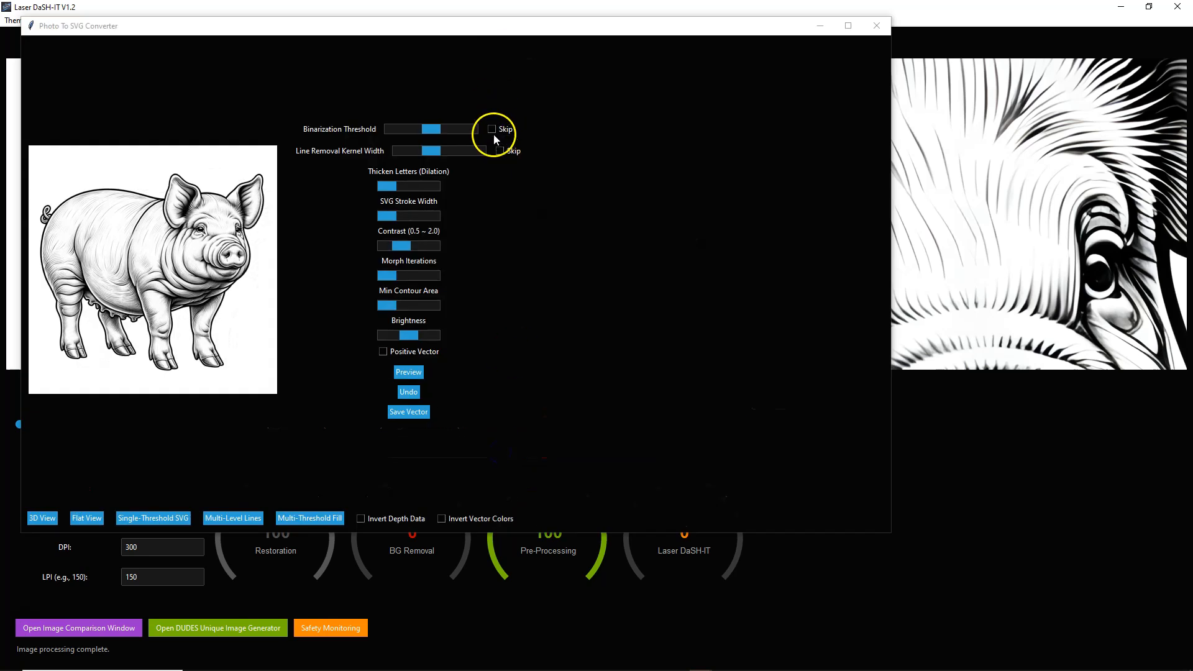
pyautogui.click(499, 151)
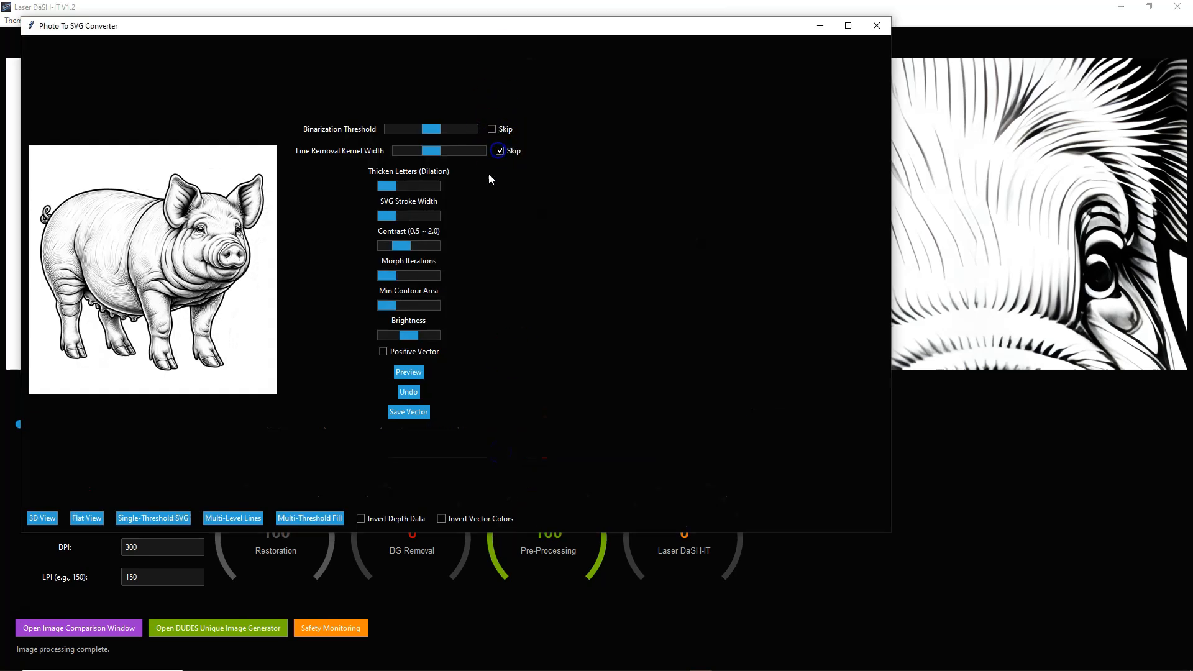
pyautogui.click(408, 372)
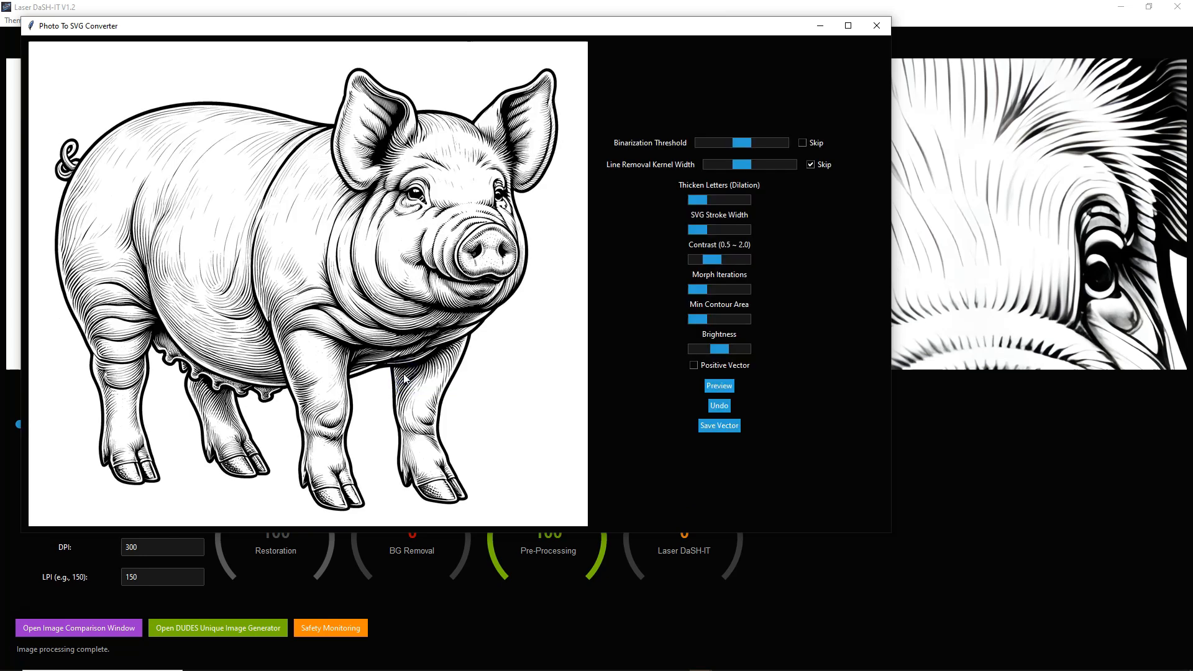
# Step: Save the converted vector as PIG-VEC.svg in the PROMPTS folder
pyautogui.click(716, 426)
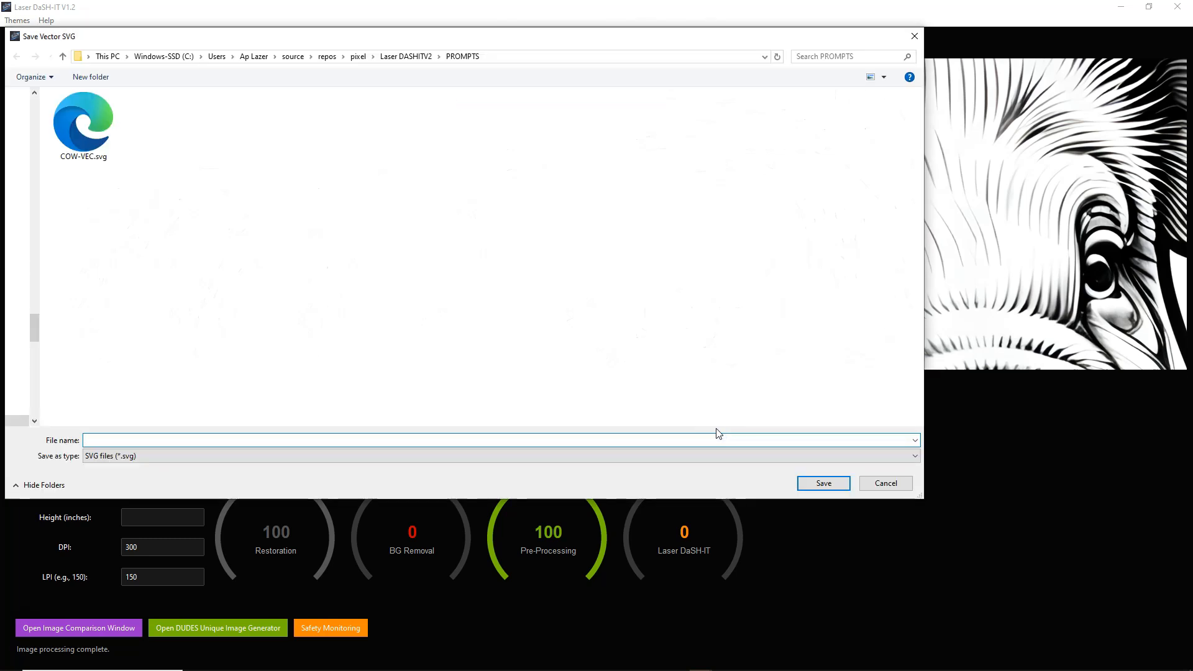
pyautogui.write('PIG-V')
pyautogui.press('Return')
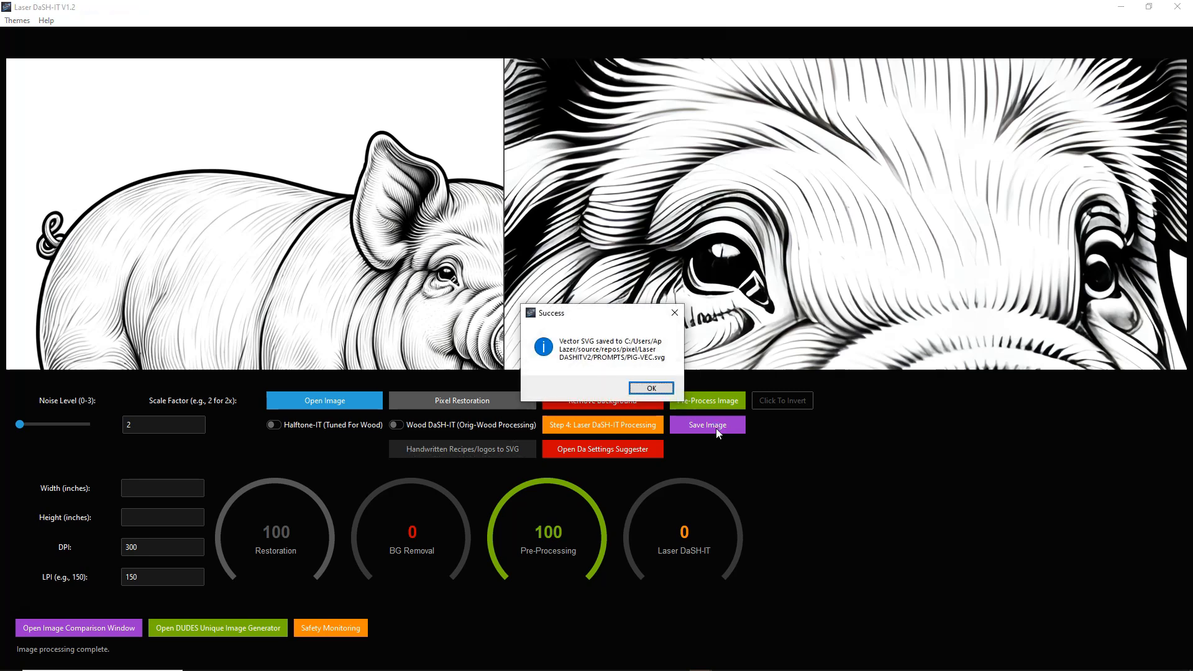
pyautogui.press('Return')
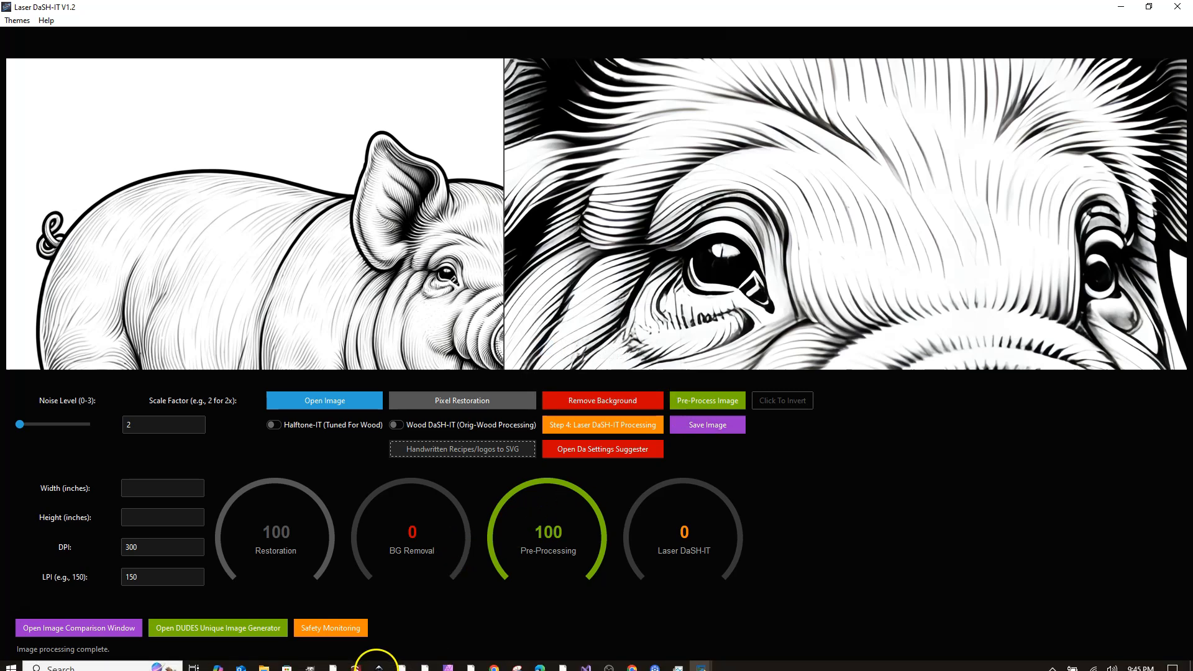
# Step: Switch to LightBurn and copy the width value of the mirrored traced pig
pyautogui.click(352, 663)
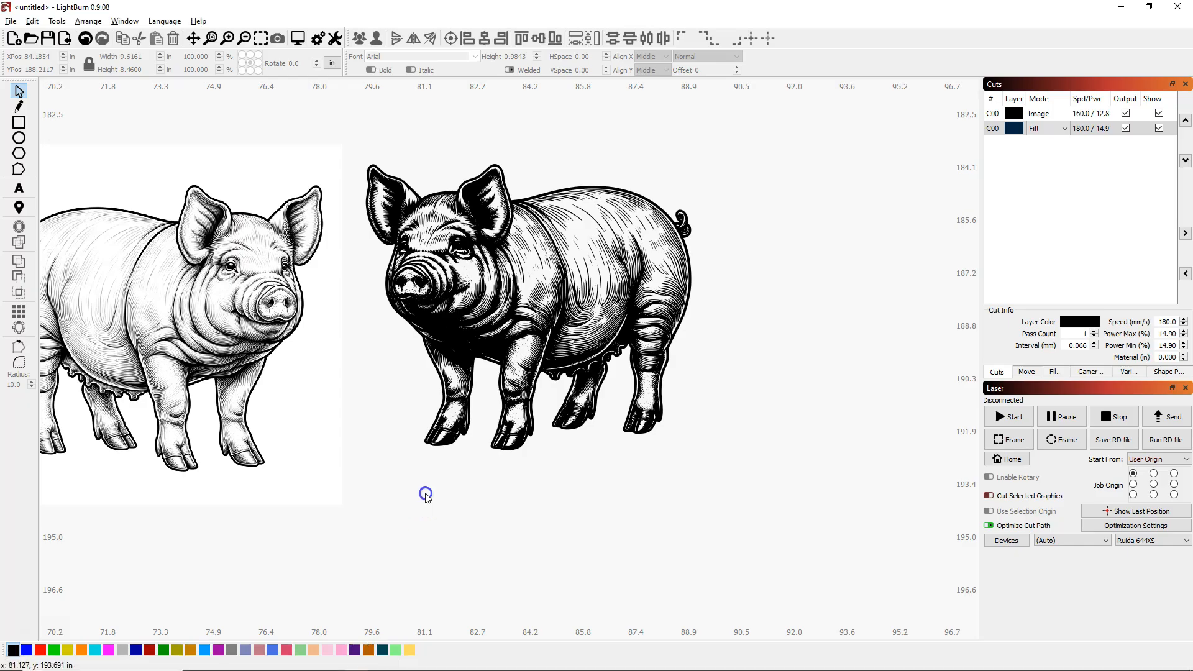
pyautogui.click(477, 255)
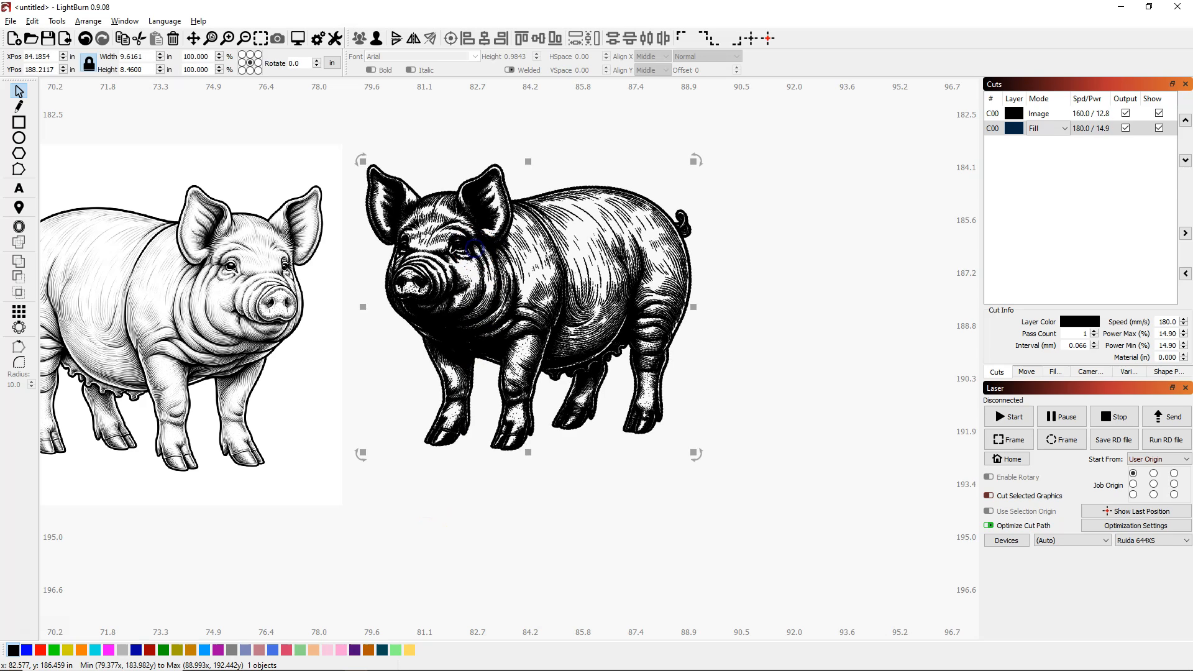
pyautogui.moveTo(147, 56); pyautogui.dragTo(113, 57)
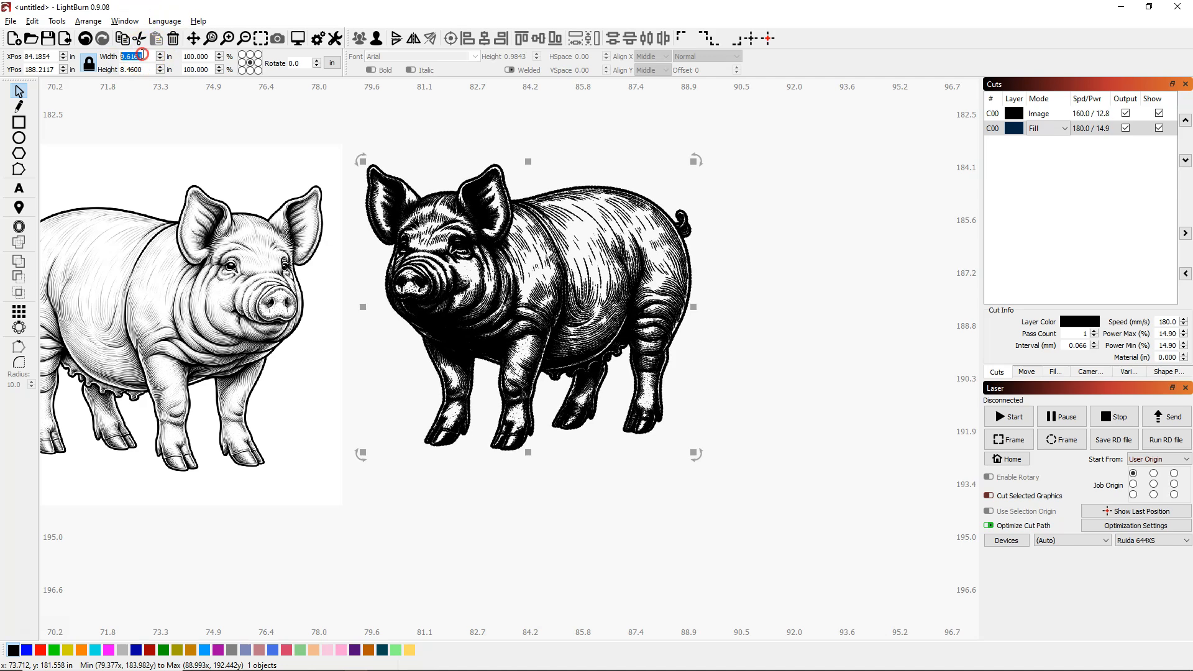
pyautogui.rightClick(143, 56)
pyautogui.click(169, 110)
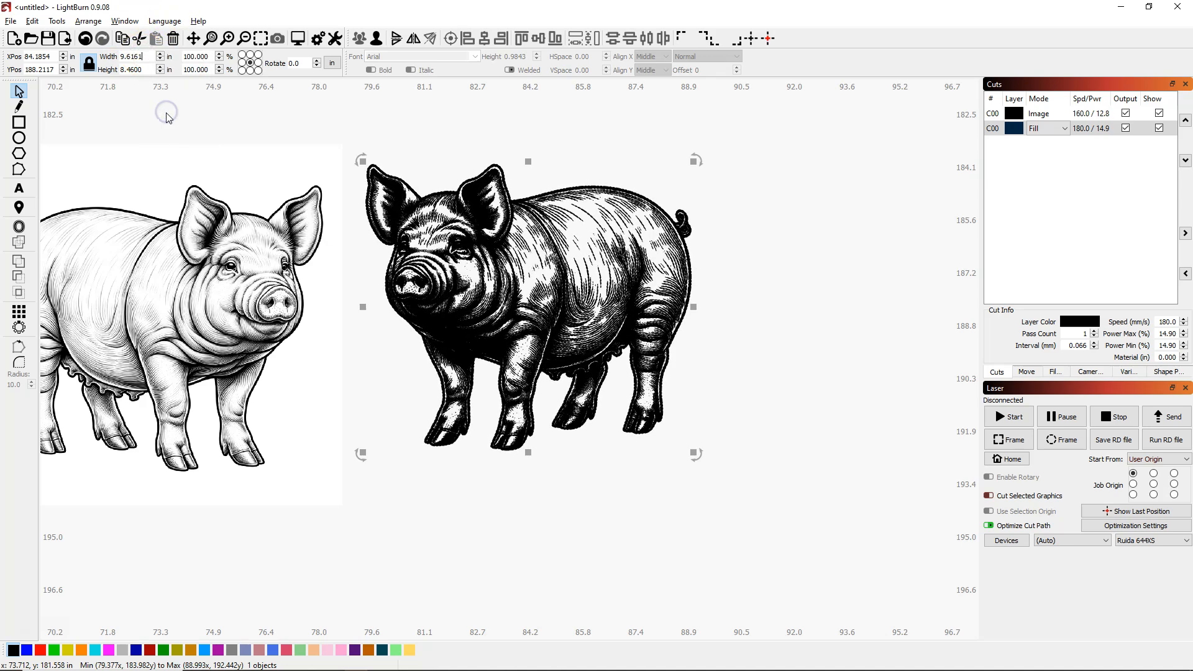
# Step: Import PIG-VEC.svg from the PROMPTS folder into the project
pyautogui.click(357, 504)
pyautogui.hotkey('ctrl', 'i')
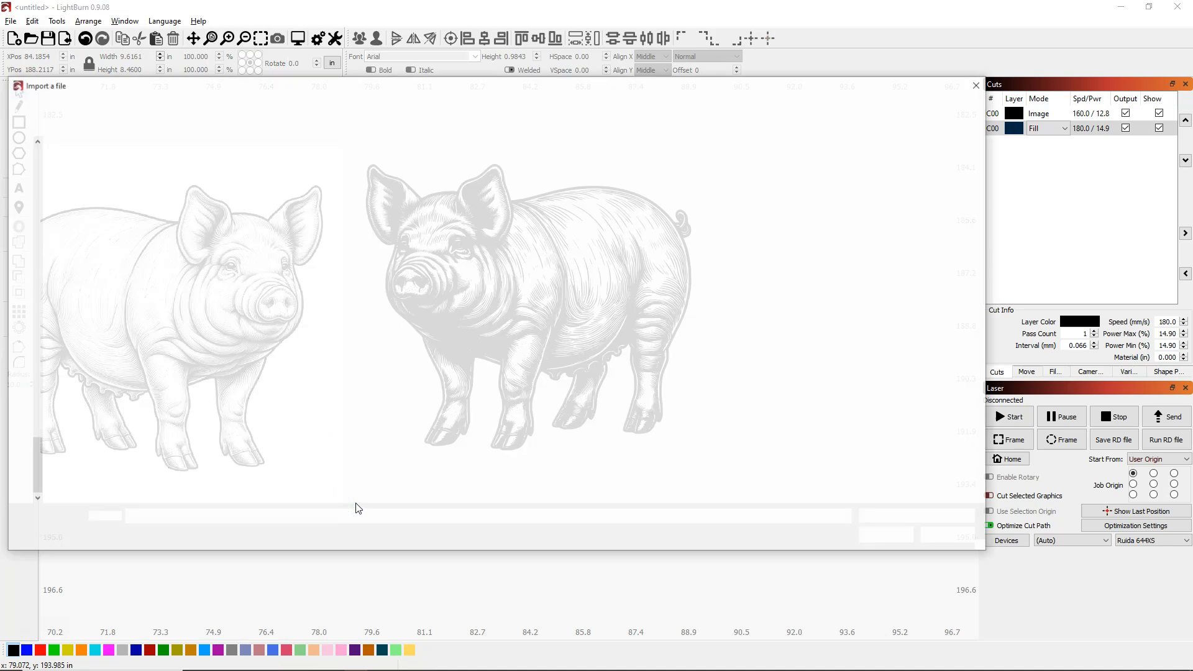
pyautogui.click(365, 252)
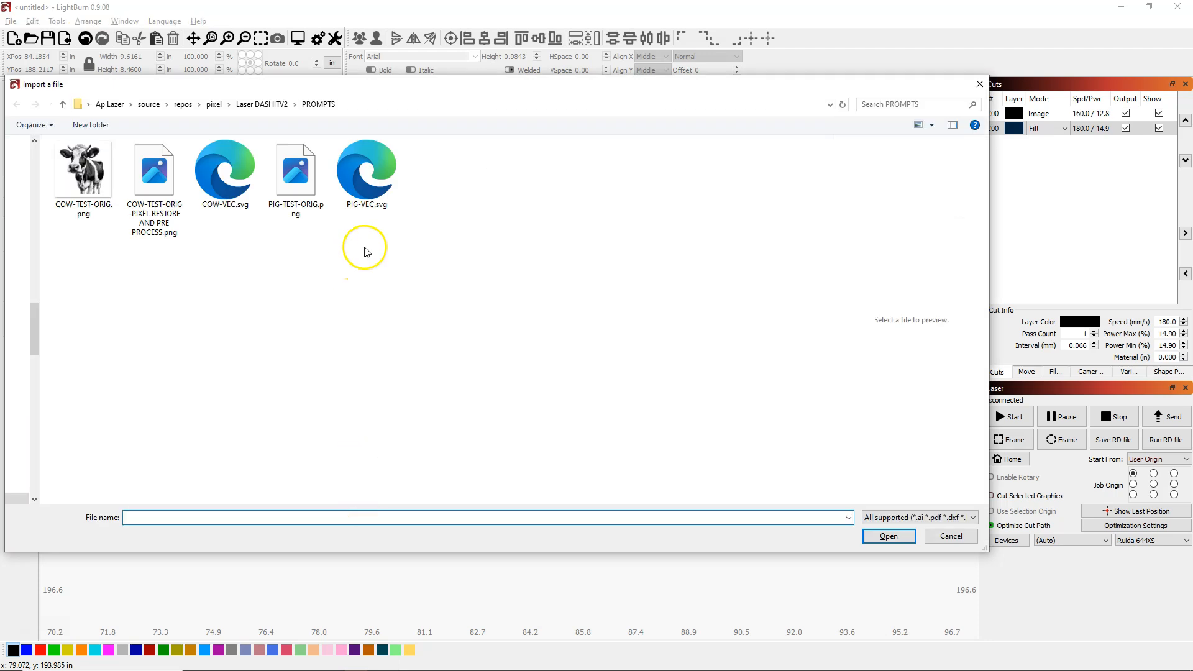
pyautogui.doubleClick(365, 186)
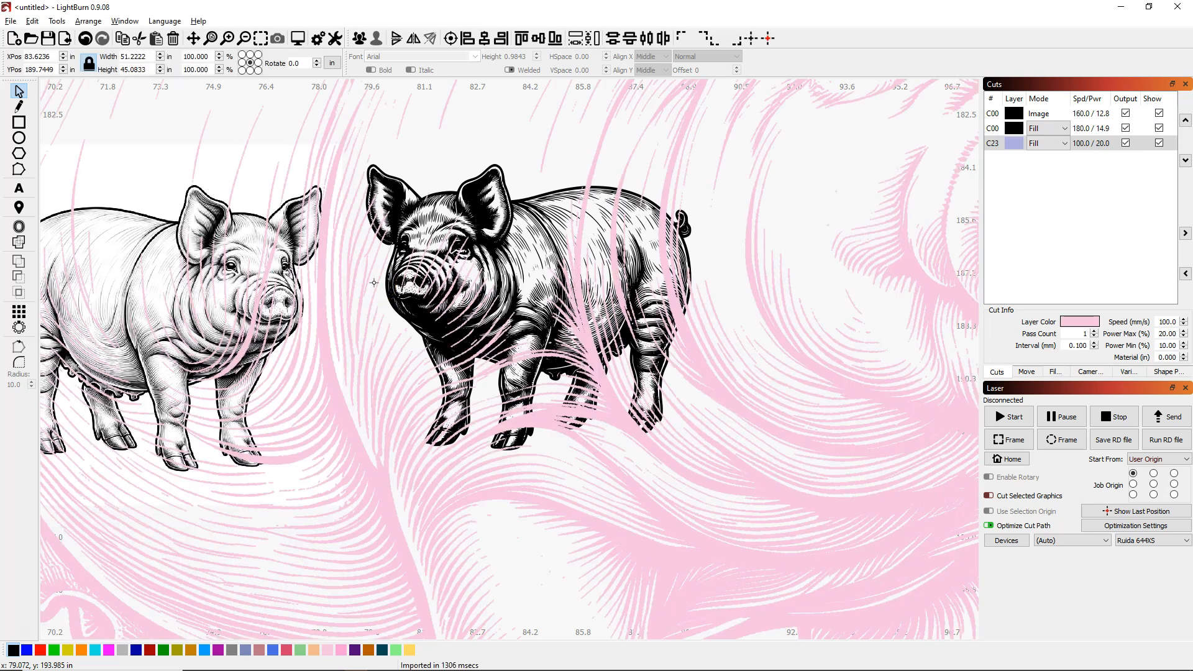
# Step: Set the imported vector pig's width to 9.6161 in with its proportions locked
pyautogui.scroll(-3, 374, 282)
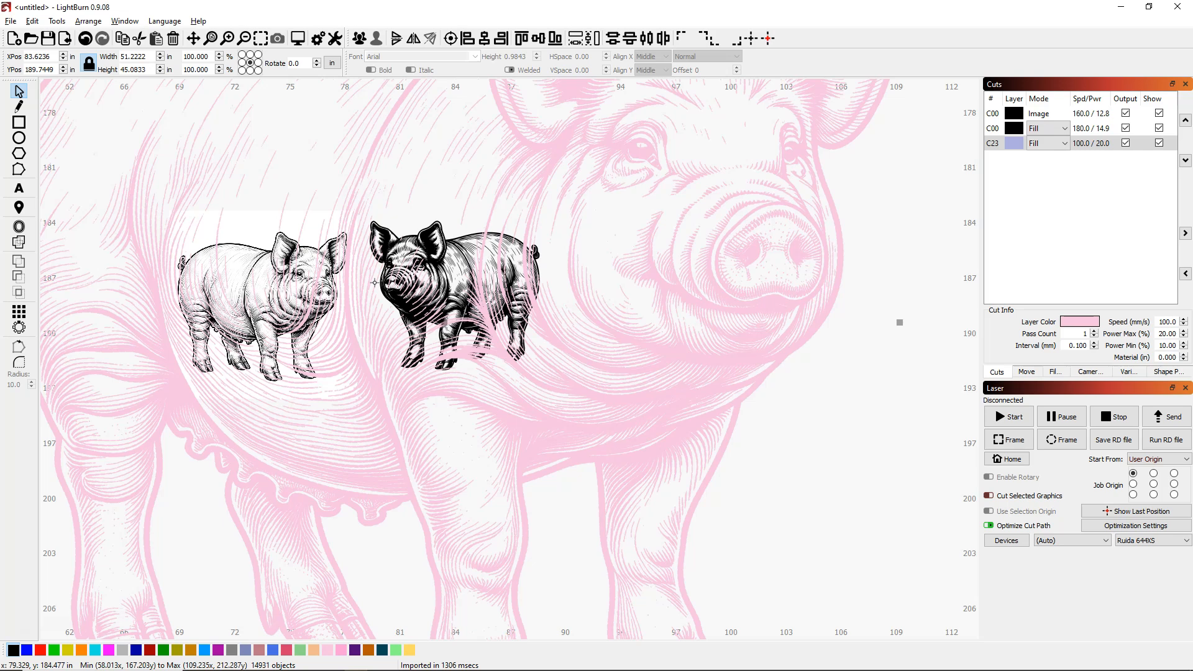
pyautogui.scroll(-2, 374, 282)
pyautogui.scroll(-15, 374, 283)
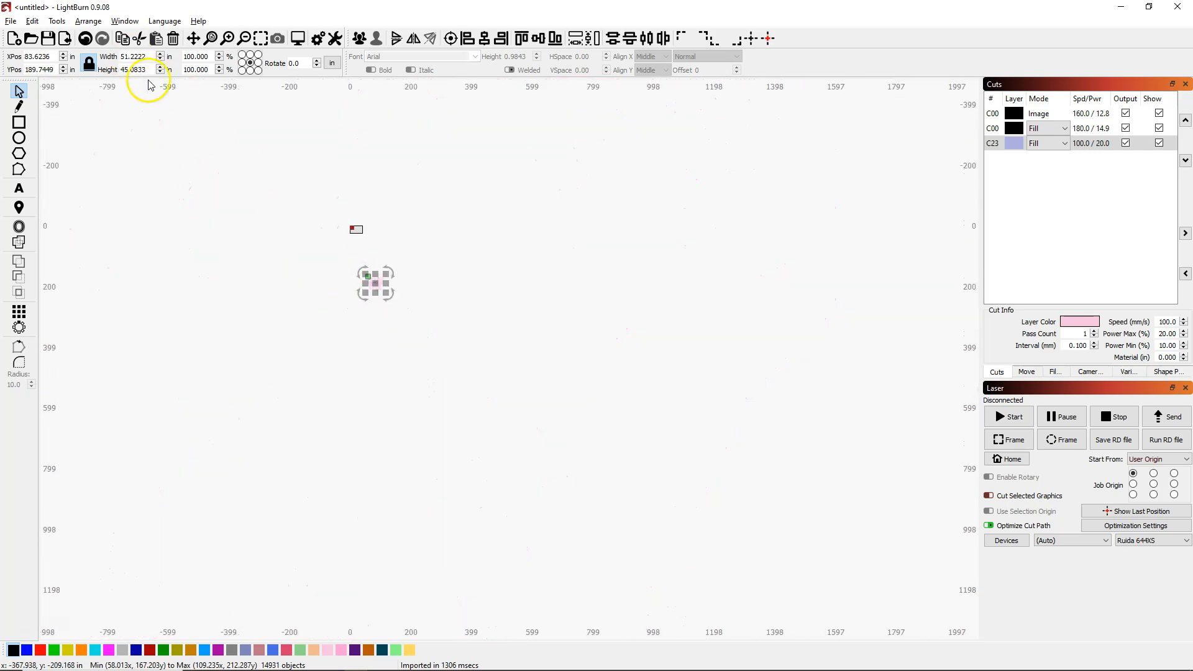
pyautogui.click(126, 57)
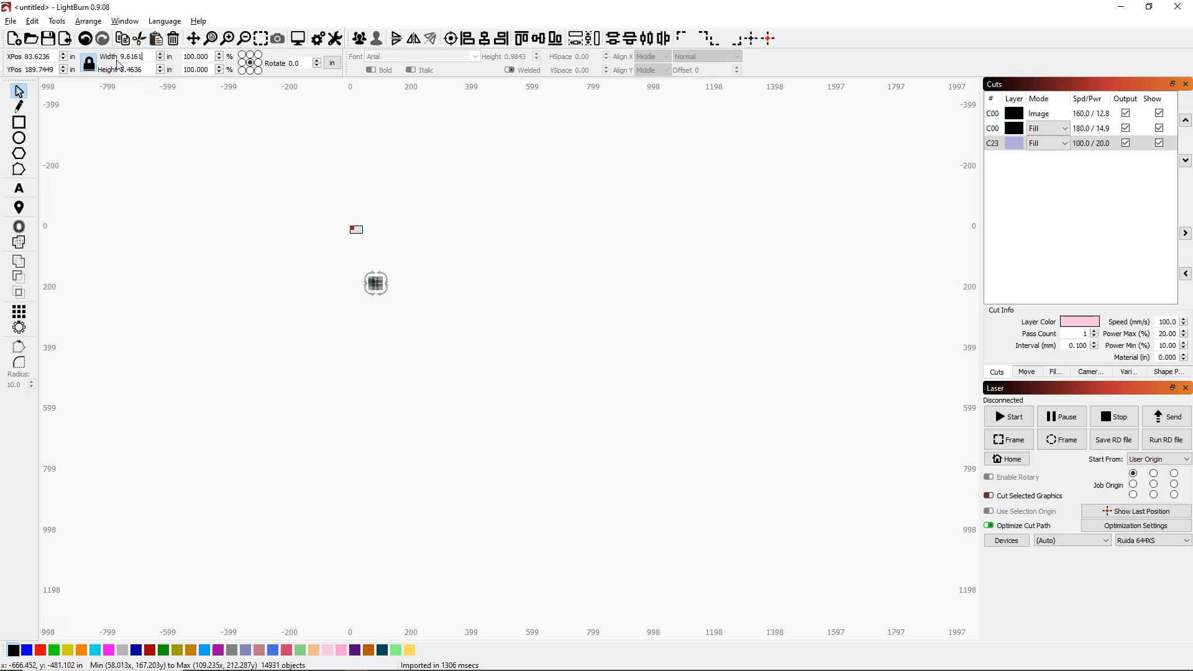
pyautogui.click(263, 40)
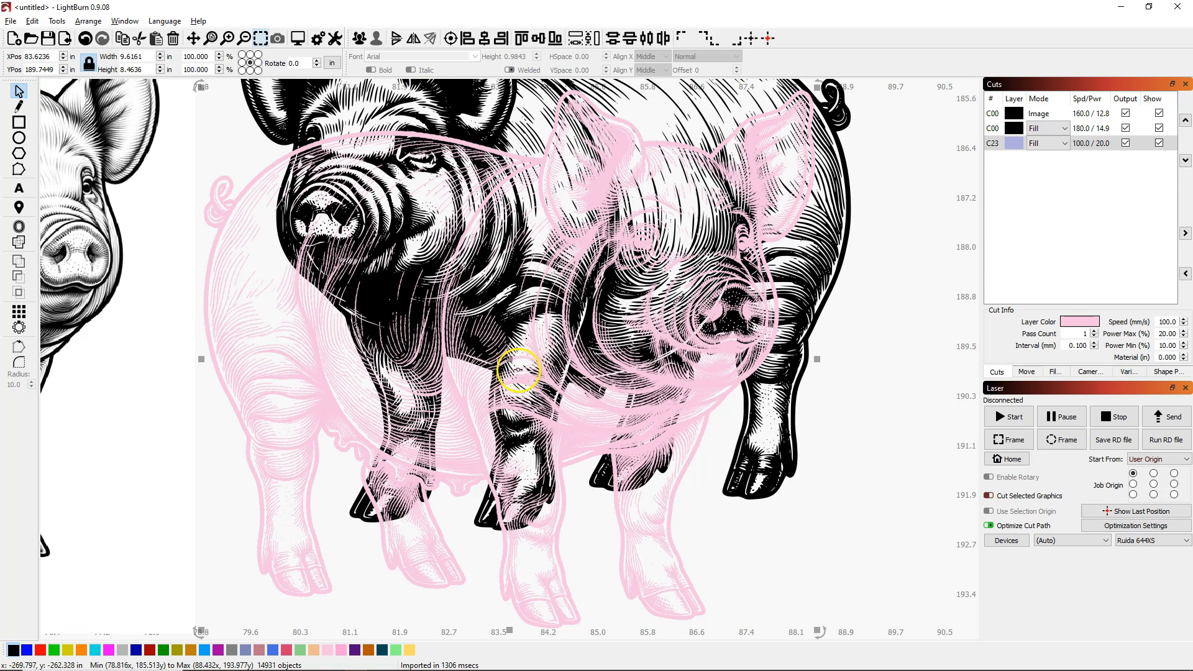
# Step: Move the imported vector pig below the original image to about X 75.6, Y 200.3 in and assign it to the black Fill layer
pyautogui.scroll(-3, 533, 360)
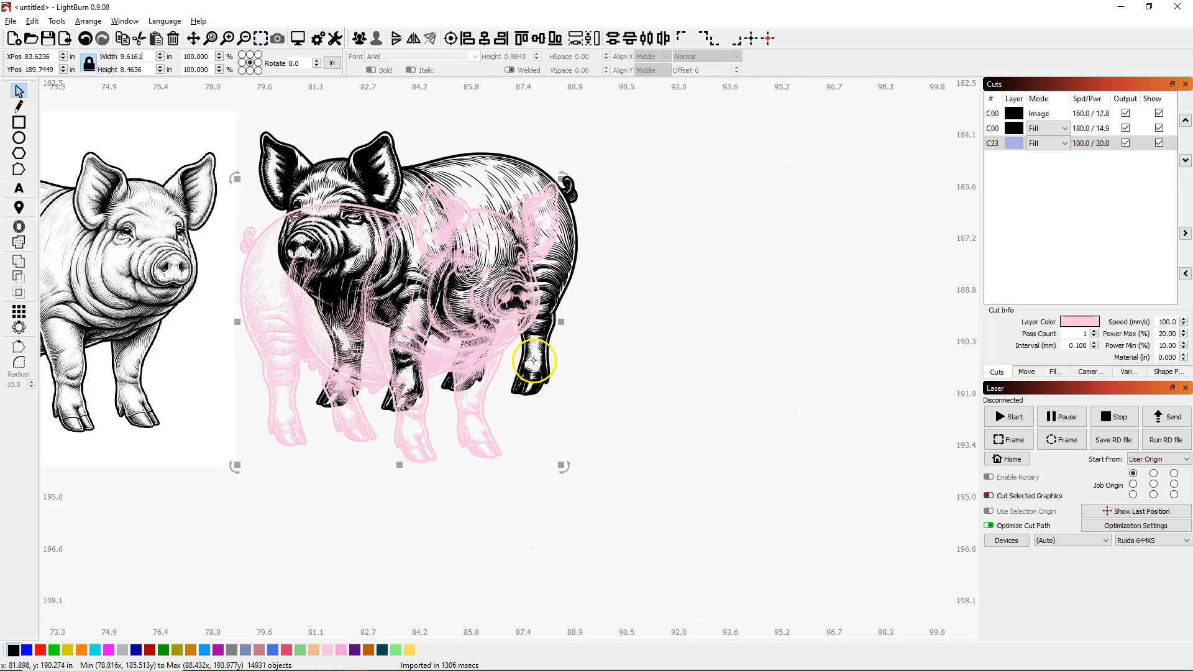
pyautogui.scroll(-4, 404, 346)
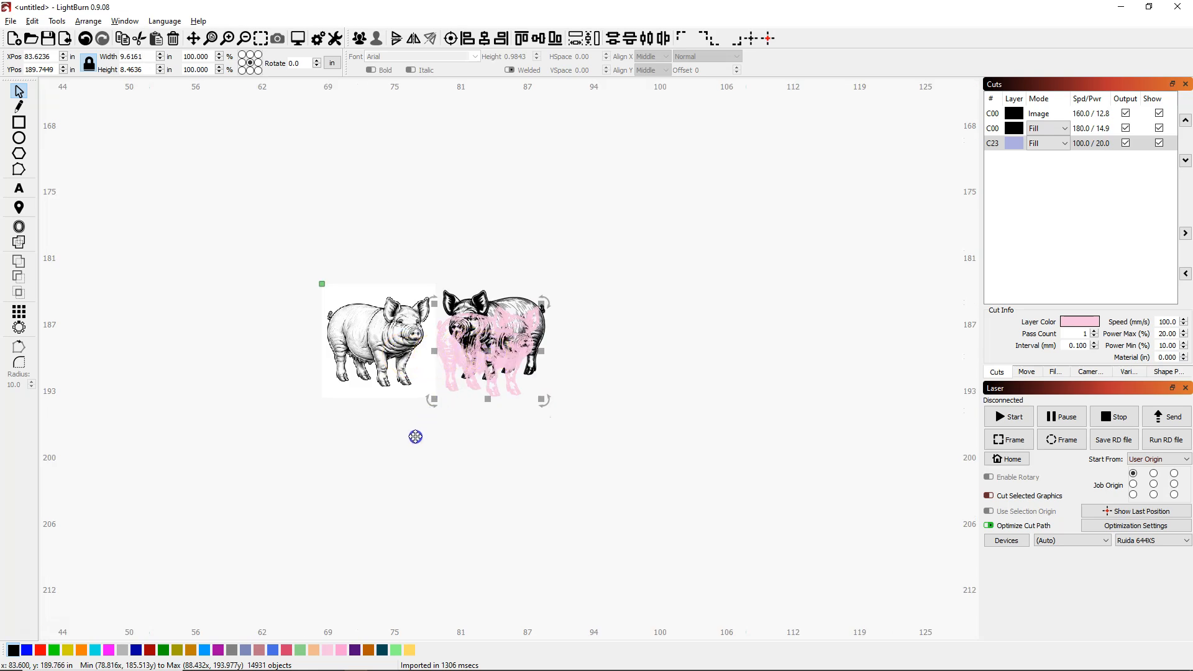
pyautogui.click(403, 466)
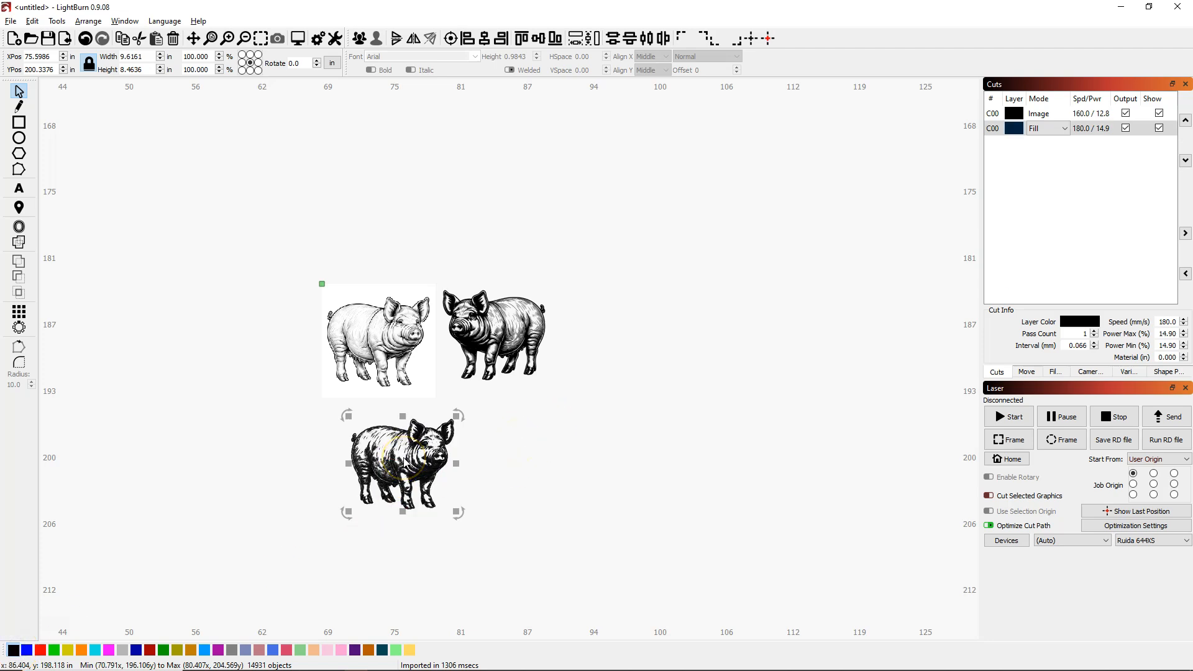
pyautogui.press('Escape')
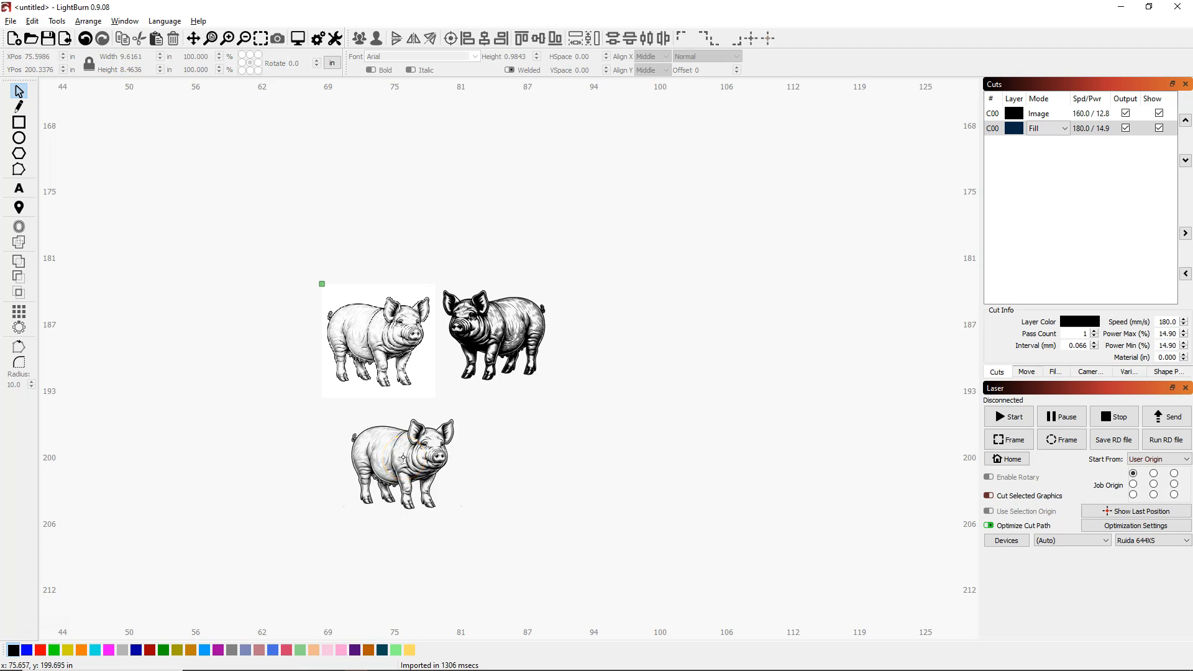
# Step: Examine the line detail of the imported vector pig up close and compare it with the mirrored trace
pyautogui.scroll(1, 403, 458)
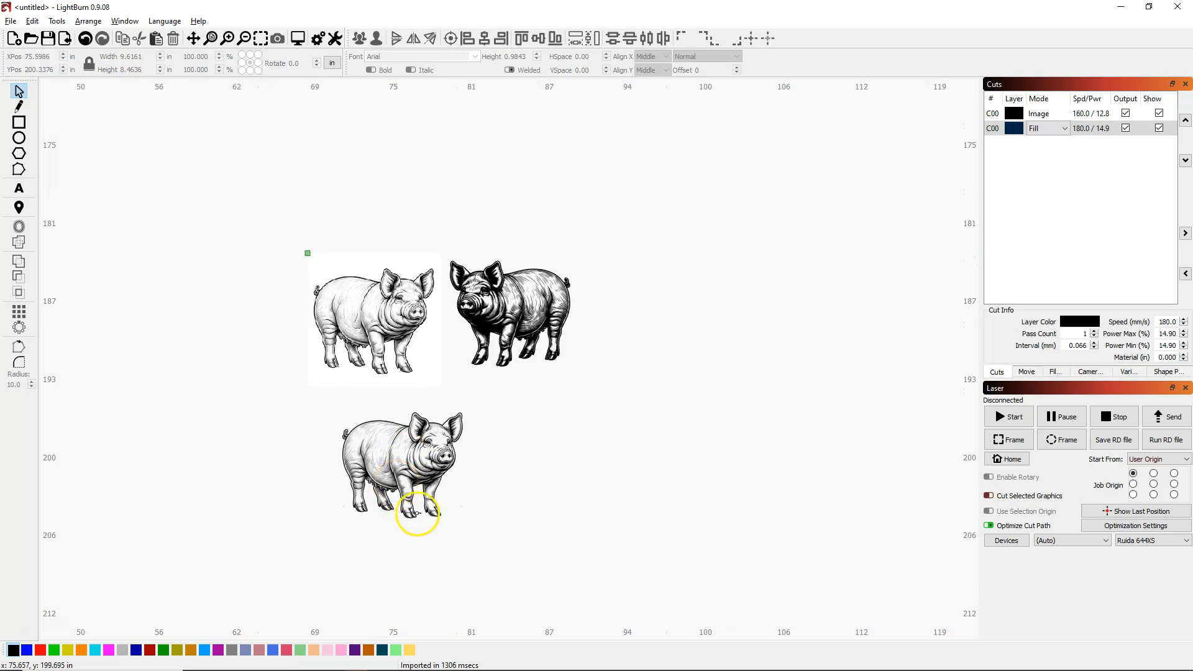
pyautogui.scroll(2, 414, 511)
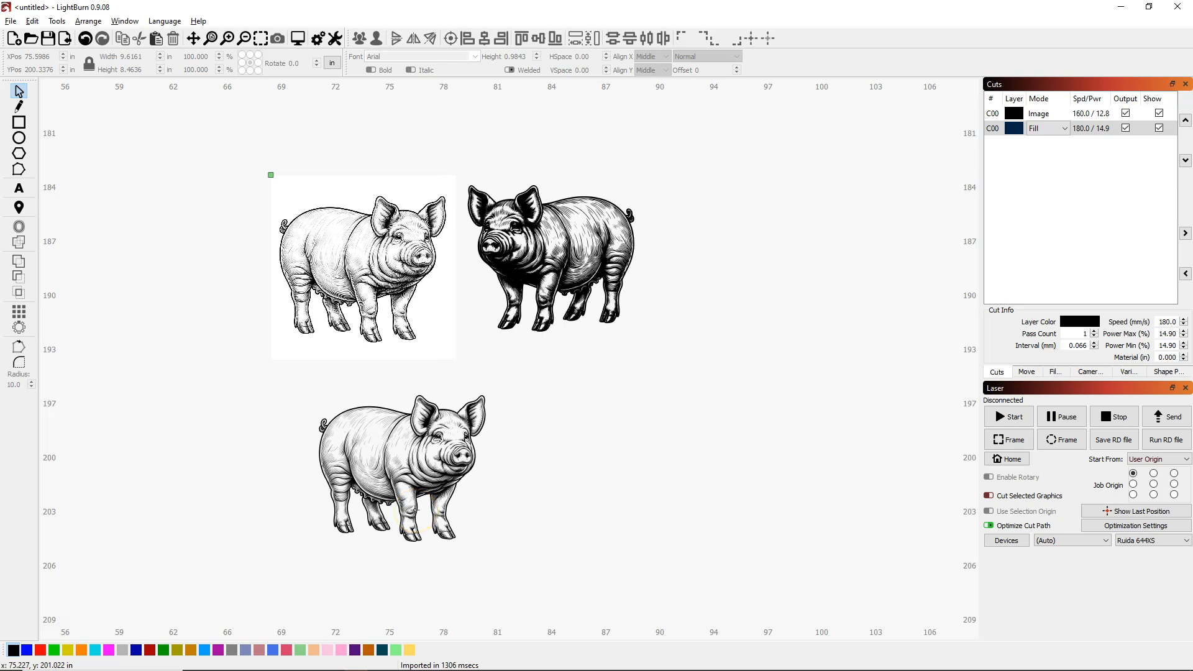
pyautogui.scroll(3, 414, 510)
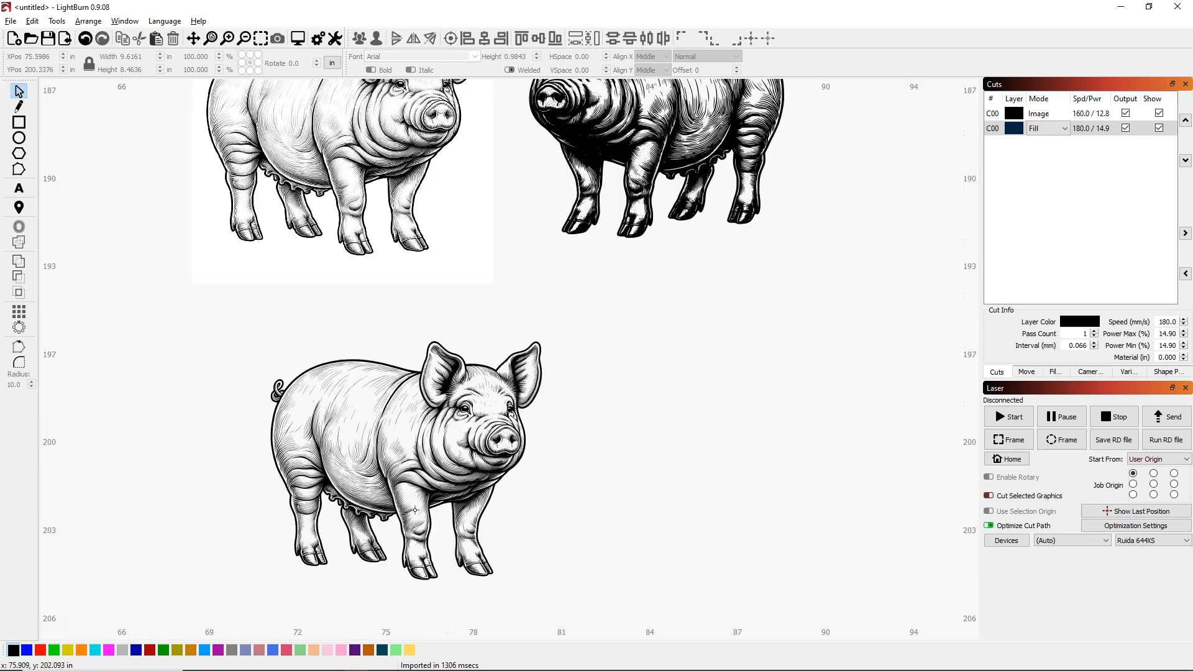
pyautogui.scroll(1, 415, 510)
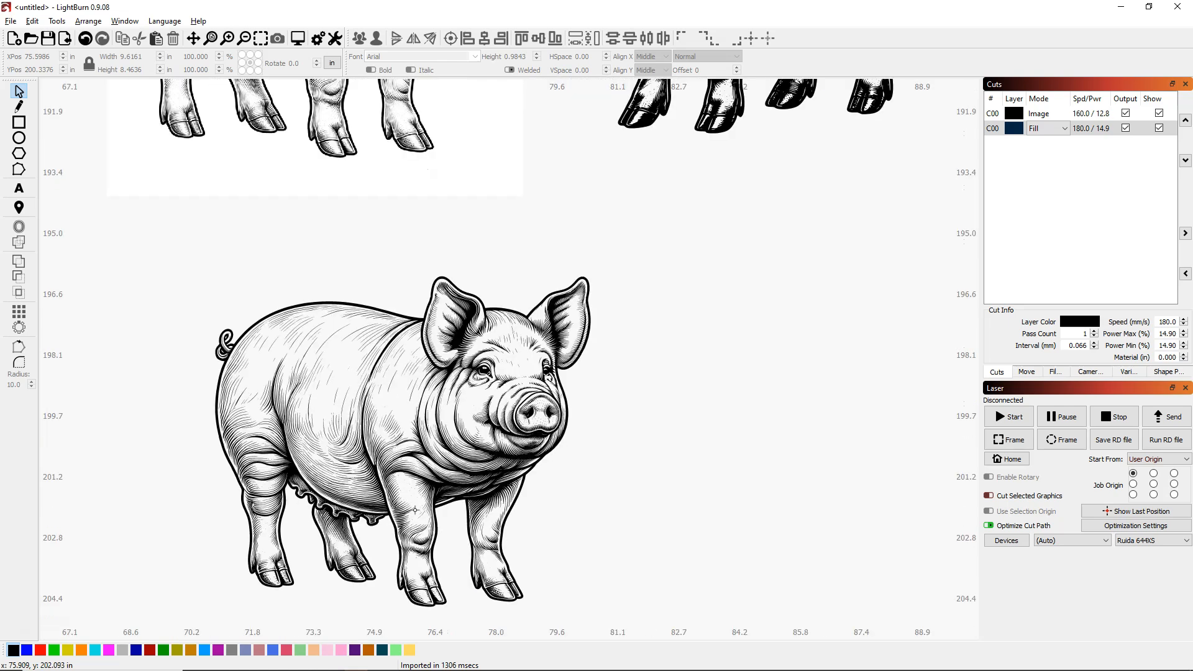
pyautogui.scroll(1, 415, 511)
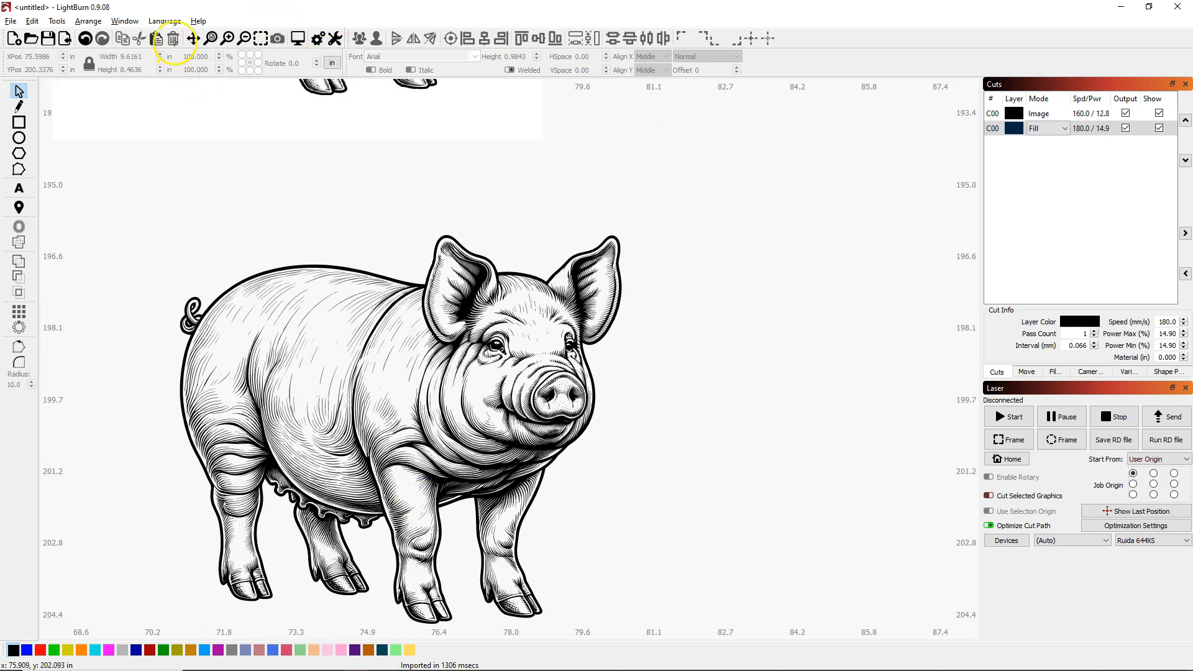
pyautogui.click(193, 39)
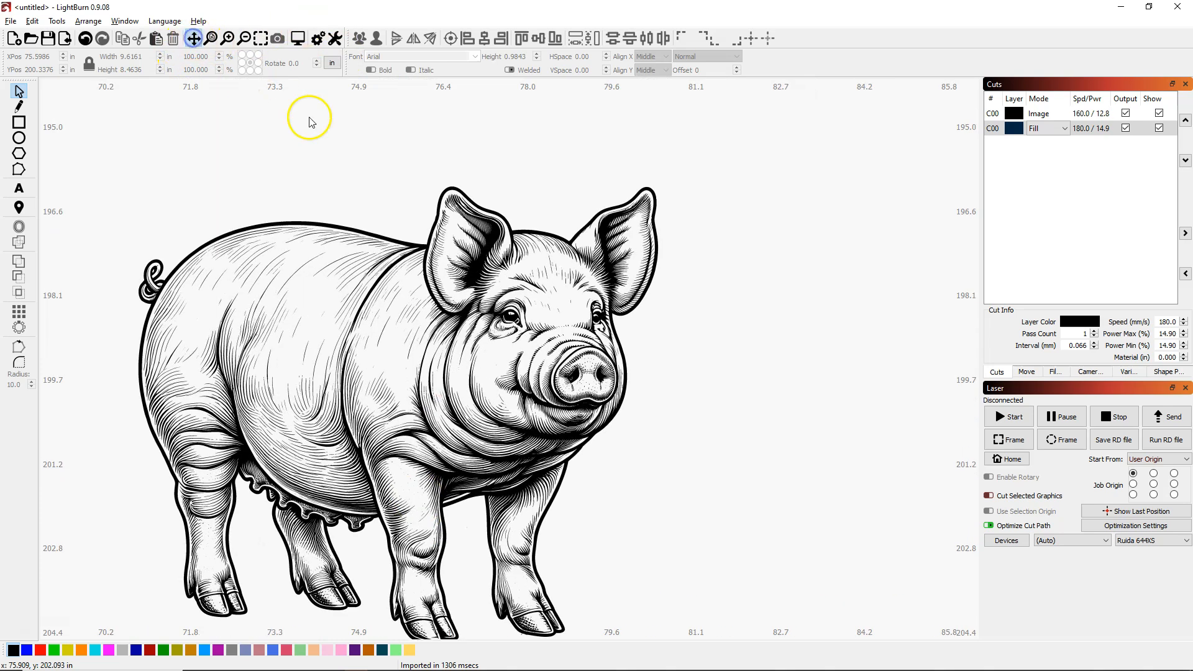
pyautogui.moveTo(559, 154); pyautogui.dragTo(504, 292)
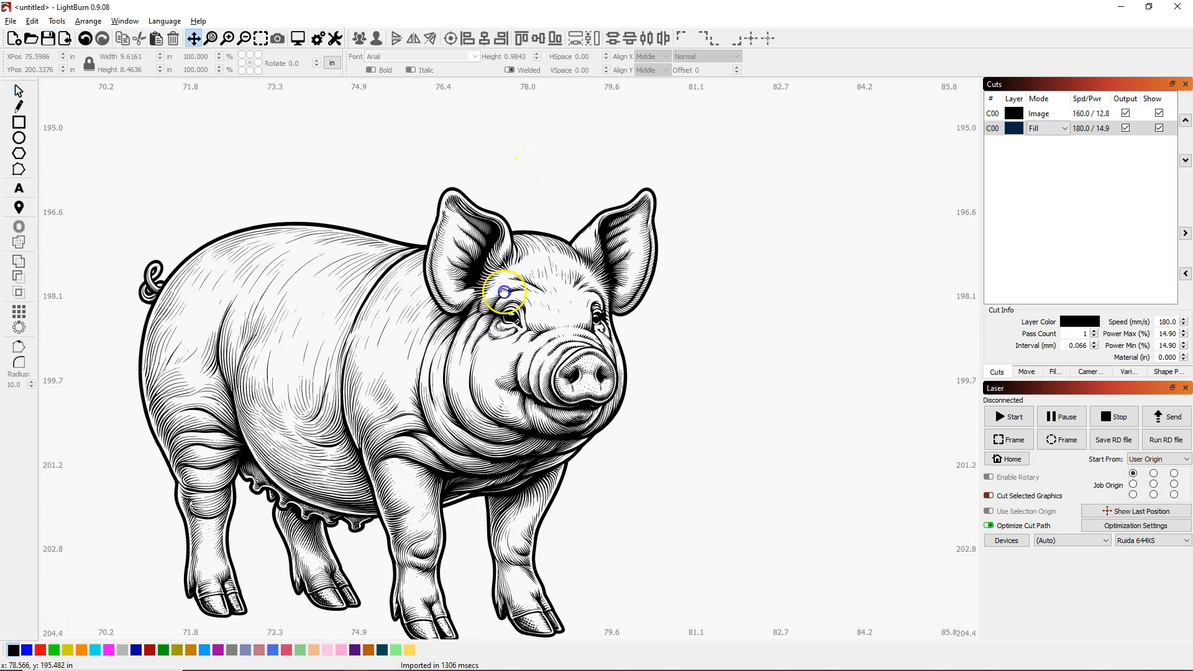
pyautogui.click(562, 195)
pyautogui.moveTo(593, 186); pyautogui.dragTo(491, 496)
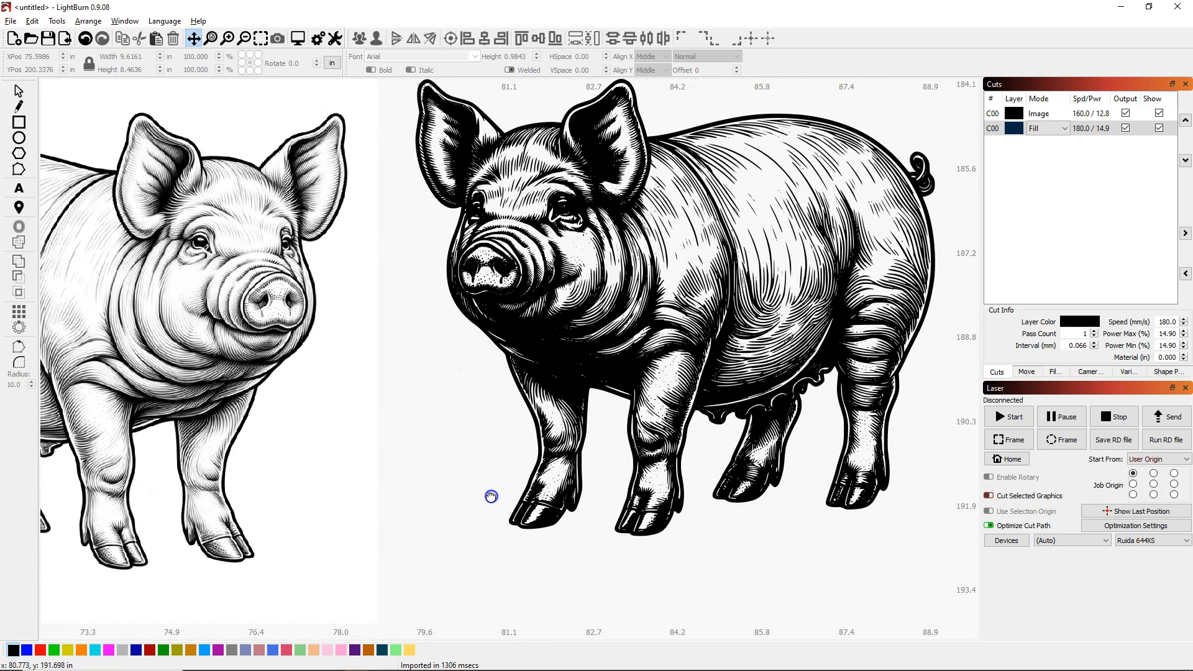
# Step: Move the original pig image away from both vector pigs to about X 55.3, Y 173.8 in
pyautogui.scroll(-2, 488, 381)
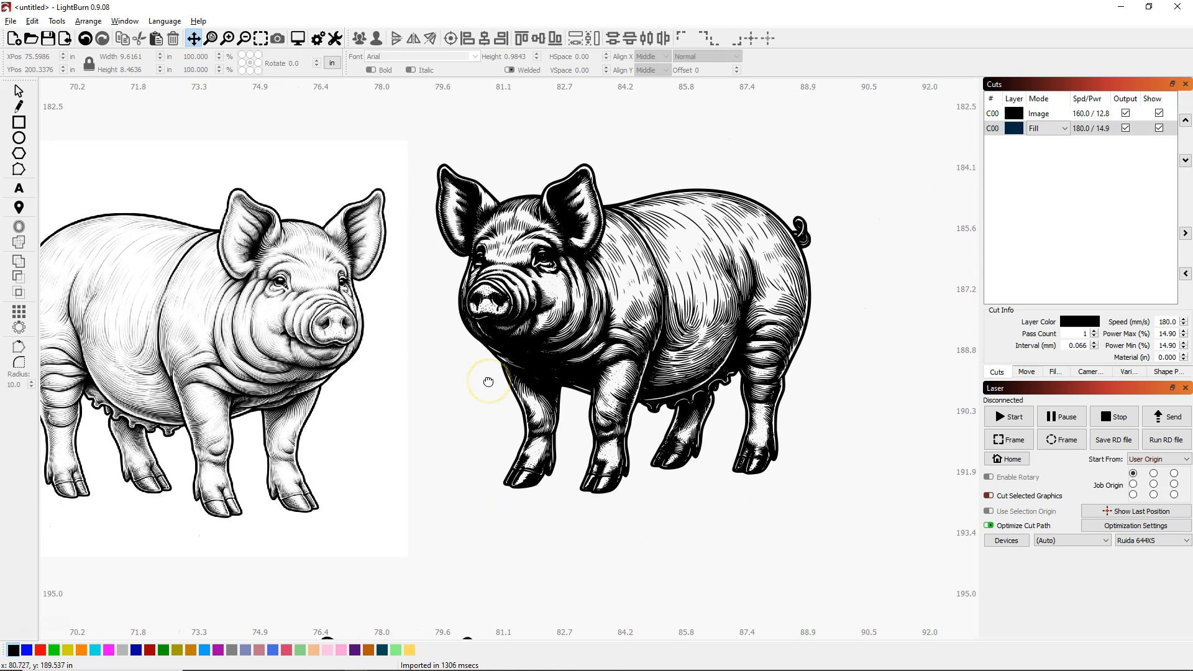
pyautogui.scroll(-1, 489, 382)
pyautogui.scroll(-1, 489, 382)
pyautogui.scroll(-2, 488, 381)
pyautogui.click(19, 92)
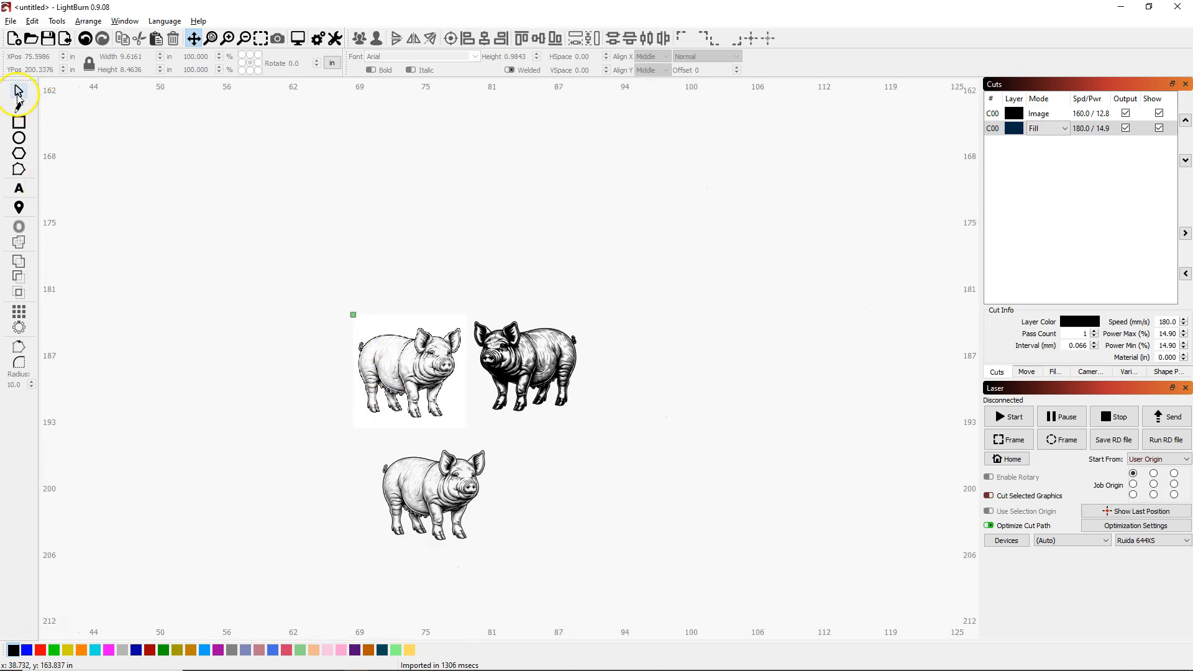
pyautogui.click(408, 376)
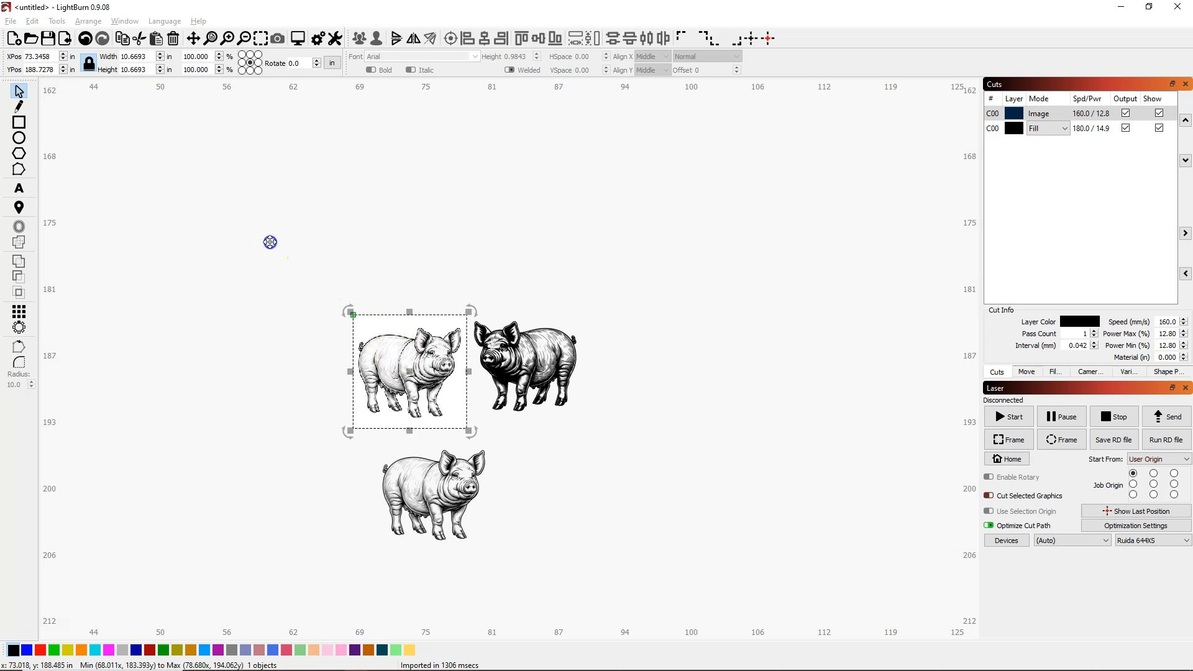
pyautogui.moveTo(409, 372); pyautogui.dragTo(218, 213)
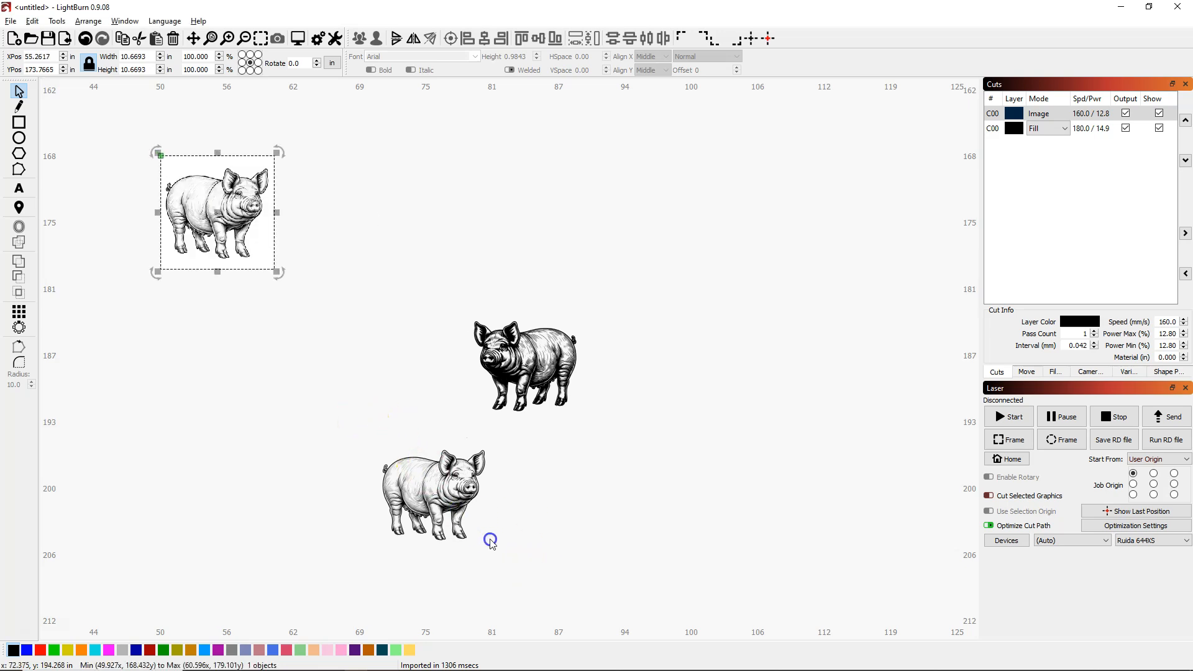
# Step: Group all shapes of the imported vector pig and place it face to face with the mirrored trace, at about X 74.0, Y 188.7 in
pyautogui.click(492, 571)
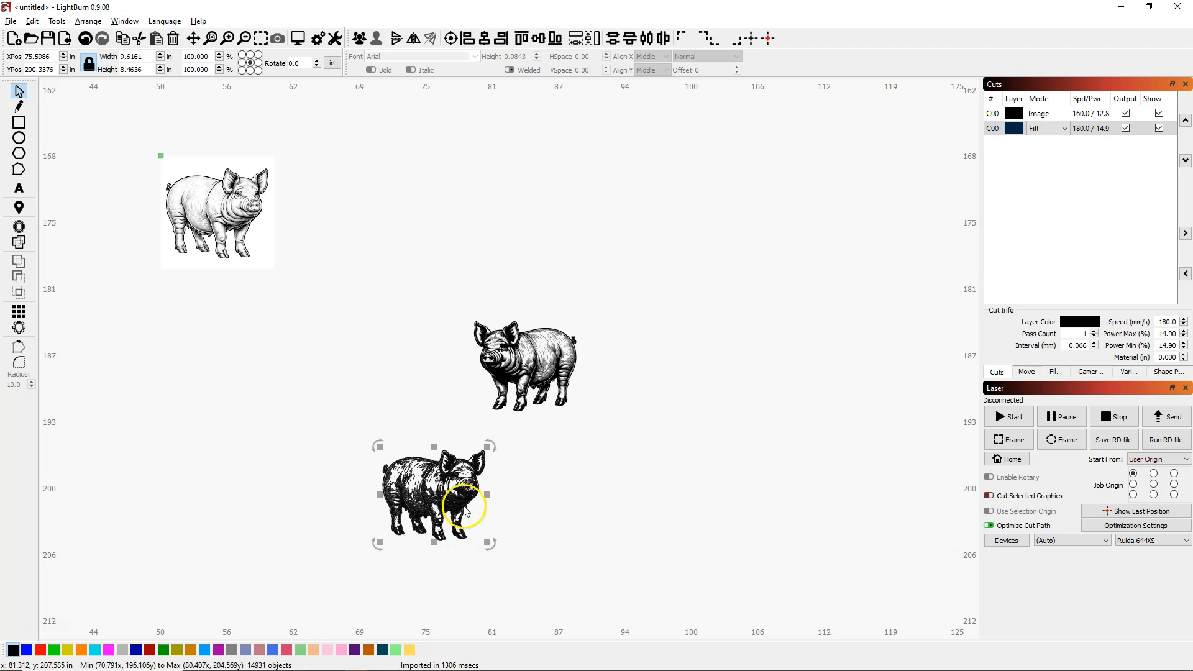
pyautogui.click(429, 496)
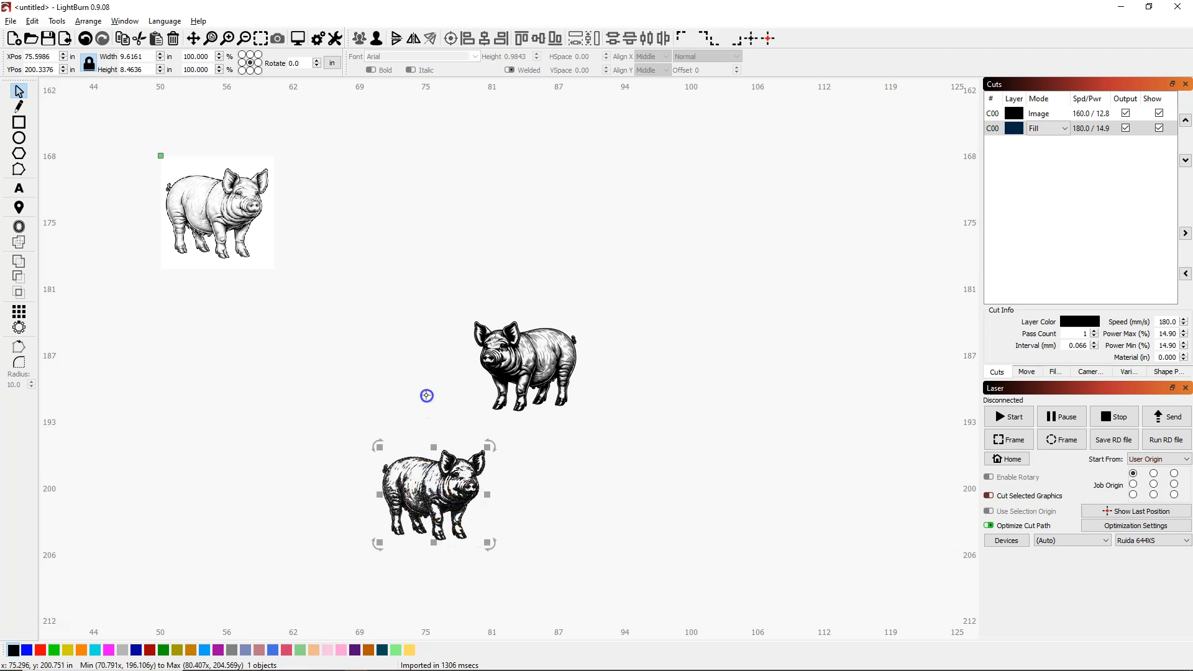
pyautogui.click(422, 379)
pyautogui.moveTo(429, 497); pyautogui.dragTo(409, 372)
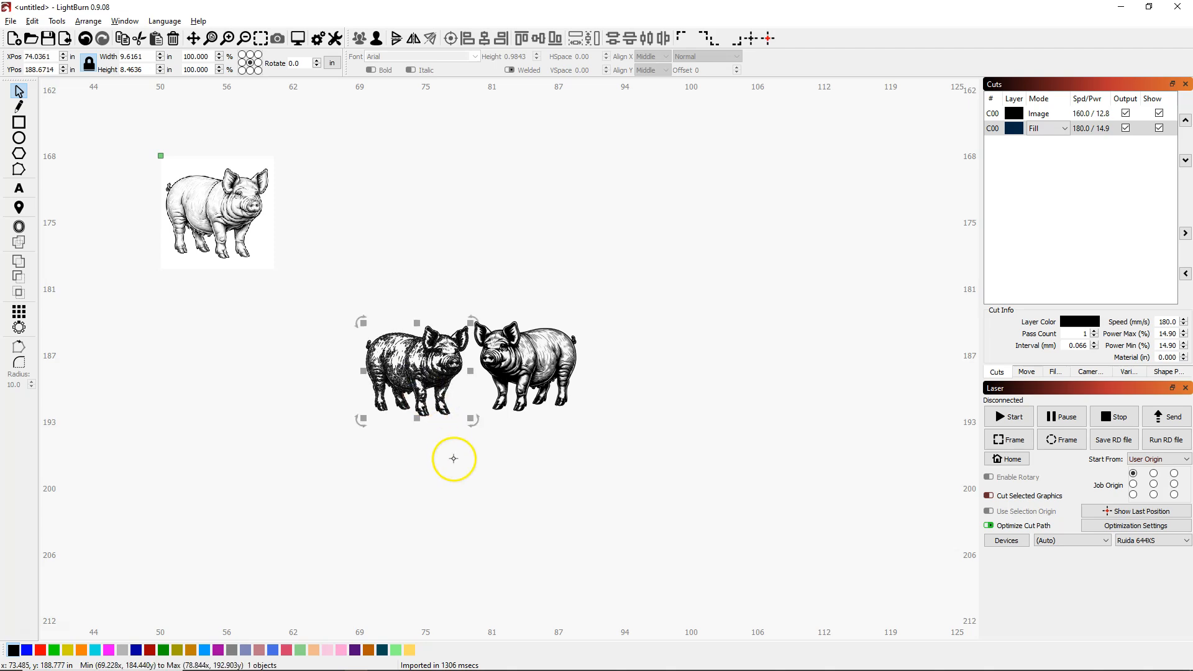
pyautogui.click(379, 273)
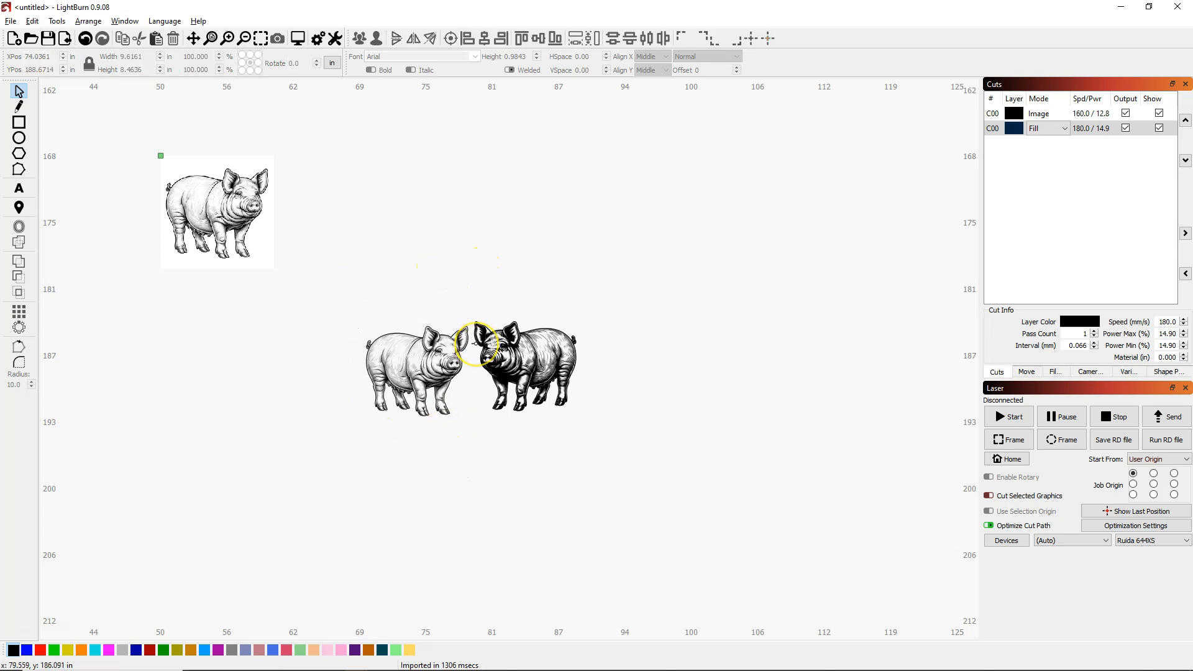
# Step: Compare the faces and shading lines of the imported vector pig and the mirrored trace side by side
pyautogui.scroll(2, 450, 397)
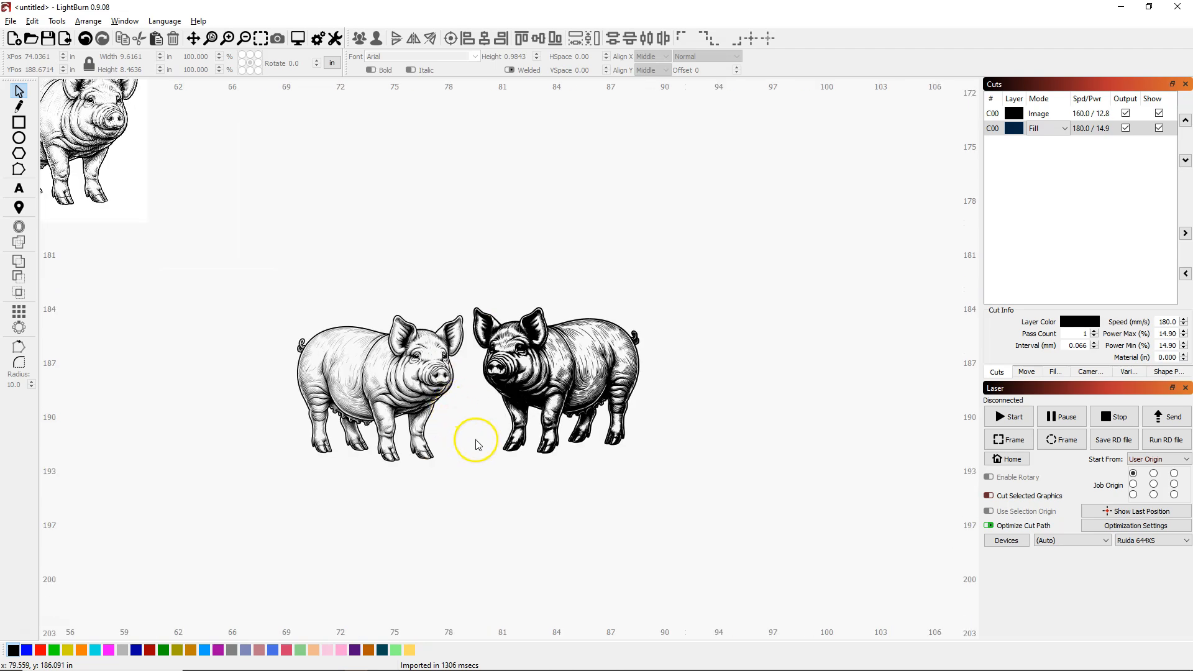
pyautogui.scroll(2, 477, 444)
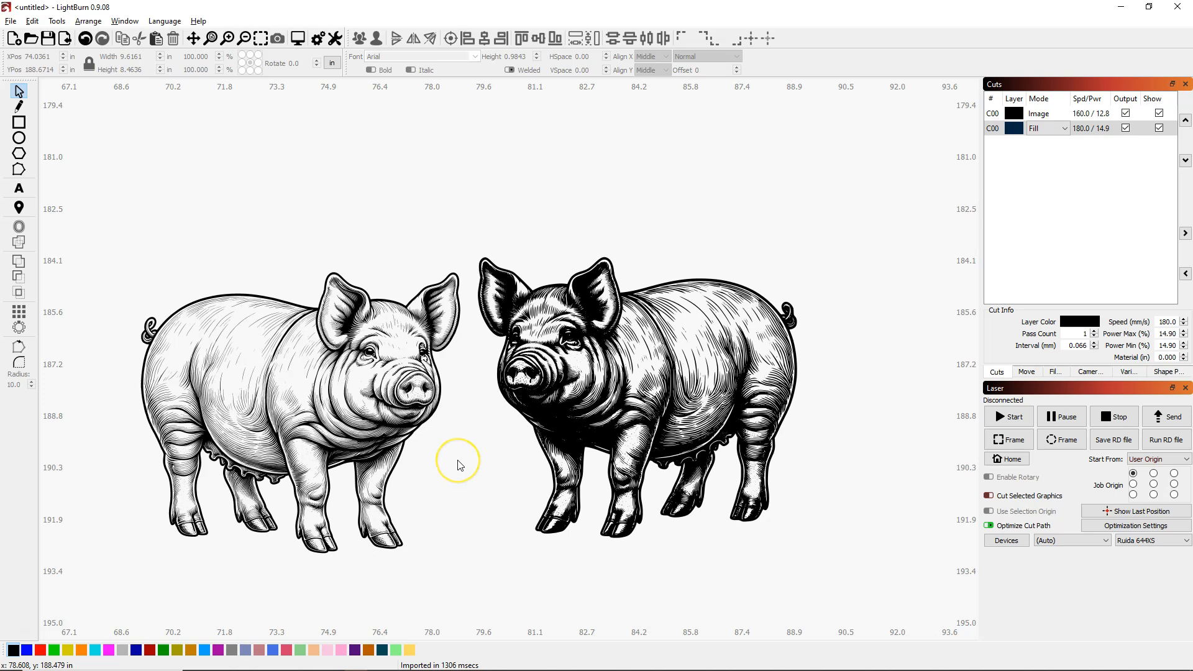
pyautogui.scroll(2, 432, 490)
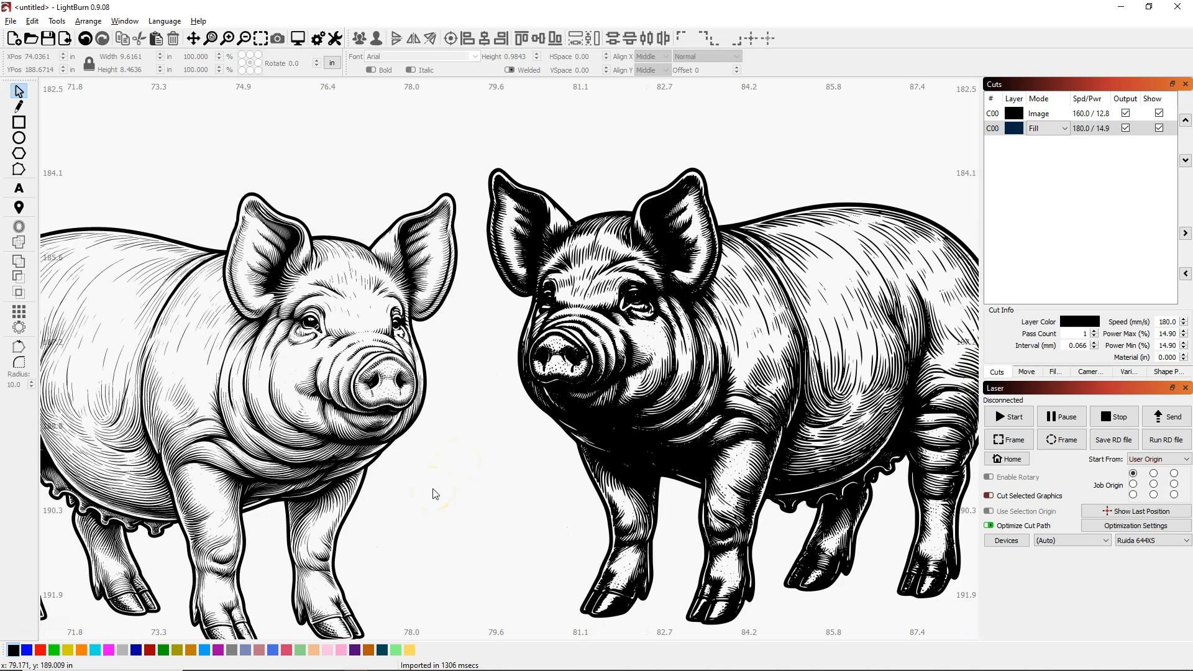
pyautogui.scroll(1, 433, 494)
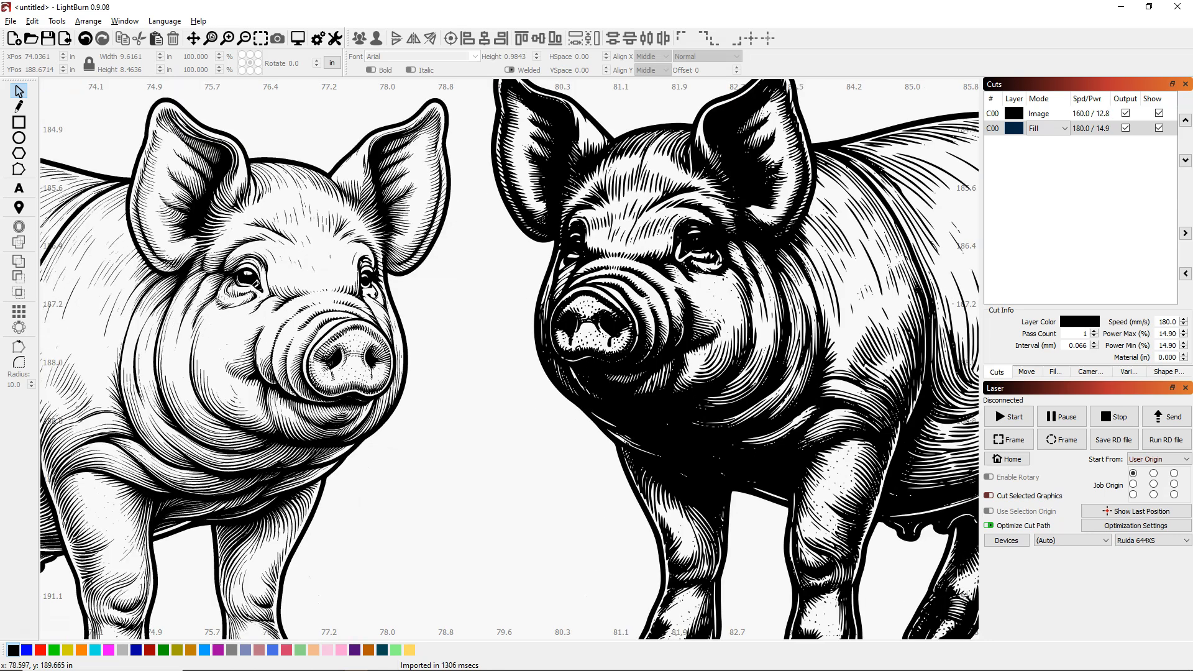